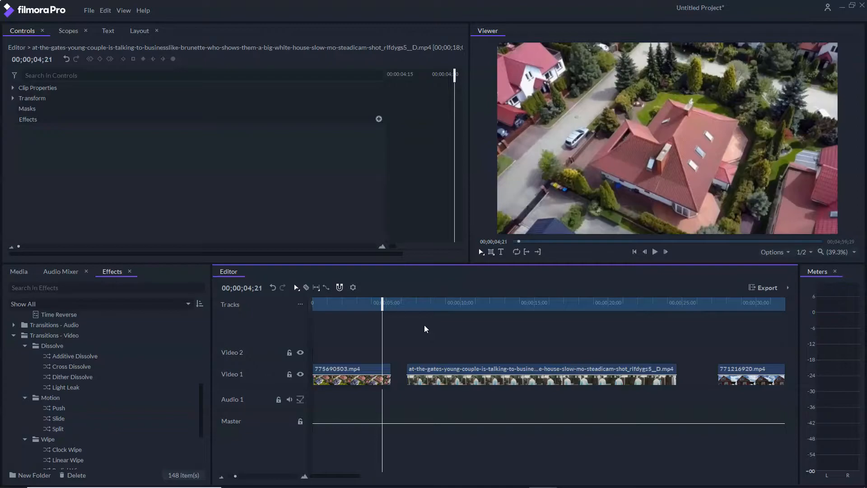
Space the first two clips apart on Video 1 and add Light Leak transitions to the start and end of 775690503.mp4
left_click_drag(436, 364, 500, 368)
left_click_drag(366, 375, 382, 363)
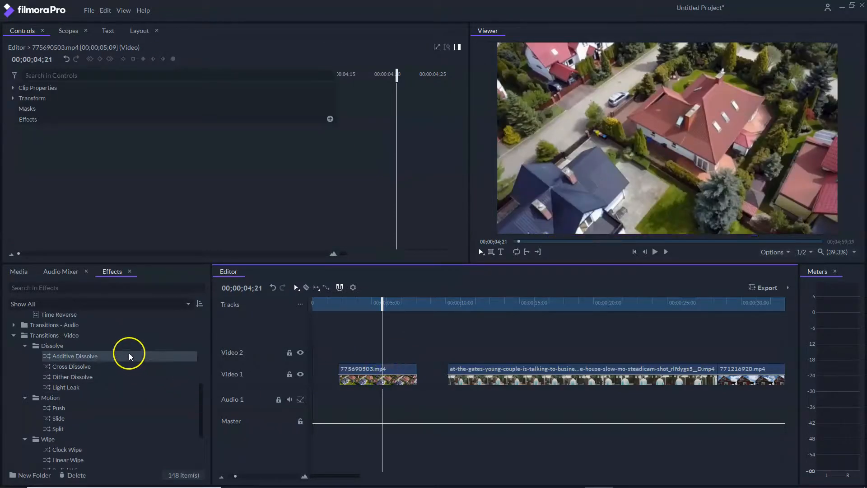
scroll(126, 352, "up", 1)
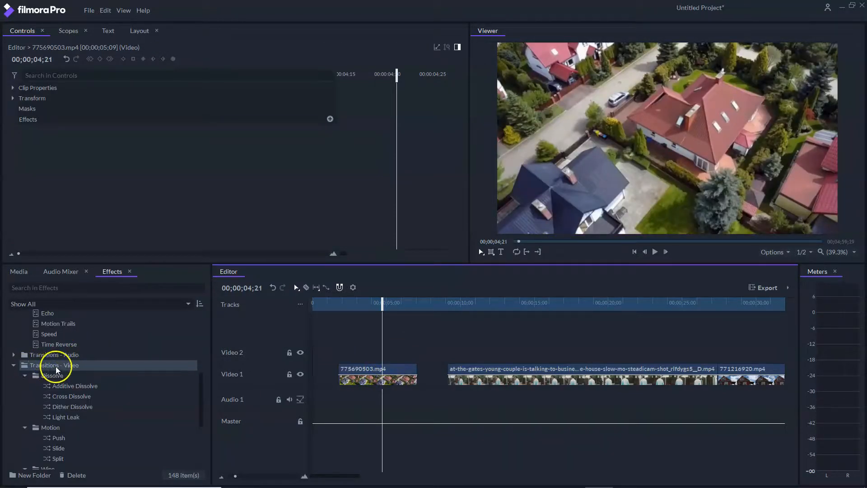
scroll(60, 376, "down", 4)
scroll(66, 386, "up", 3)
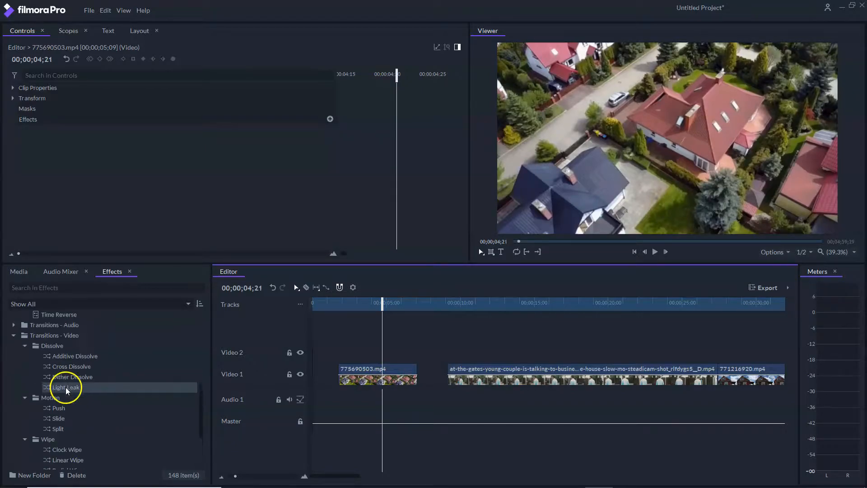
left_click_drag(65, 393, 343, 371)
left_click(76, 389)
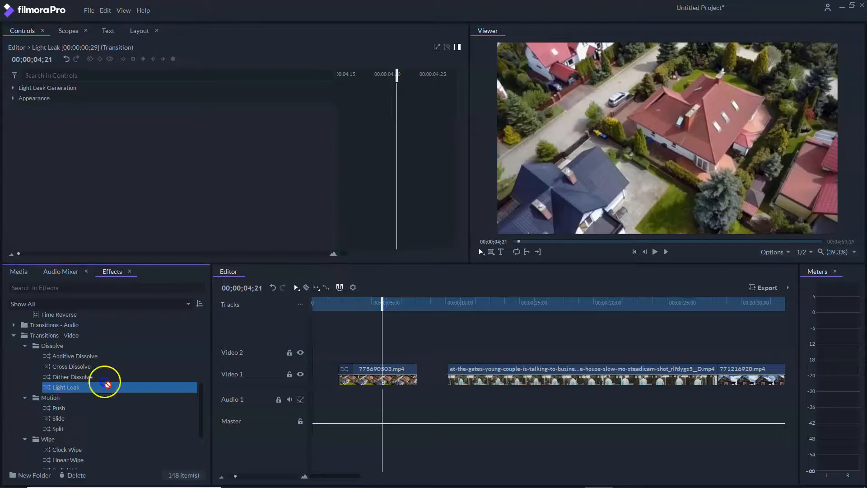
left_click_drag(405, 373, 406, 370)
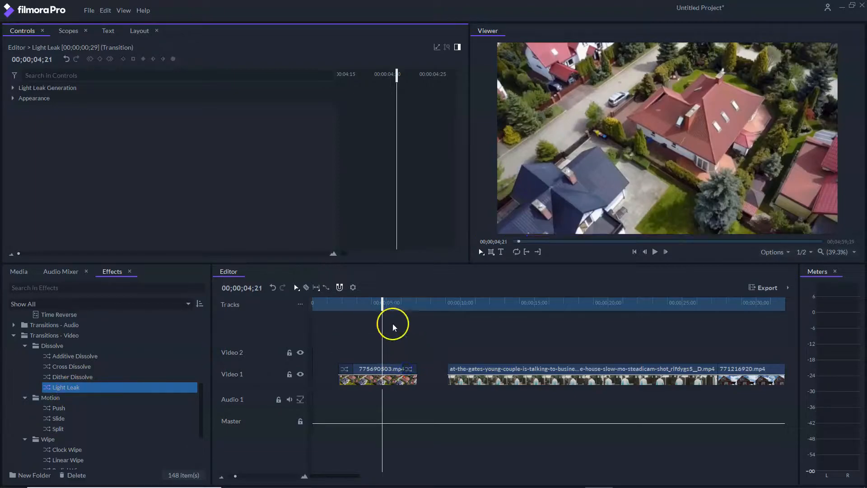
Play back 775690503.mp4 from its beginning to preview the Light Leak transitions at both ends
left_click_drag(382, 302, 337, 295)
left_click(653, 251)
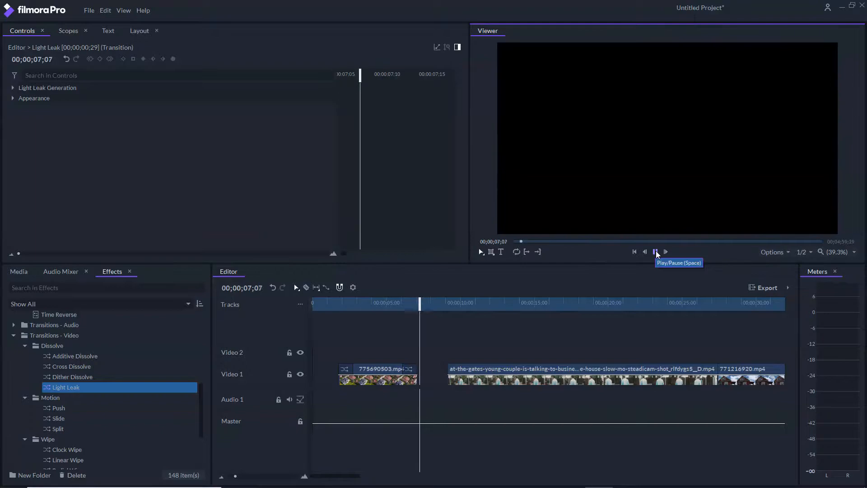
left_click(656, 251)
Delete both Light Leak transitions from 775690503.mp4
left_click(408, 369)
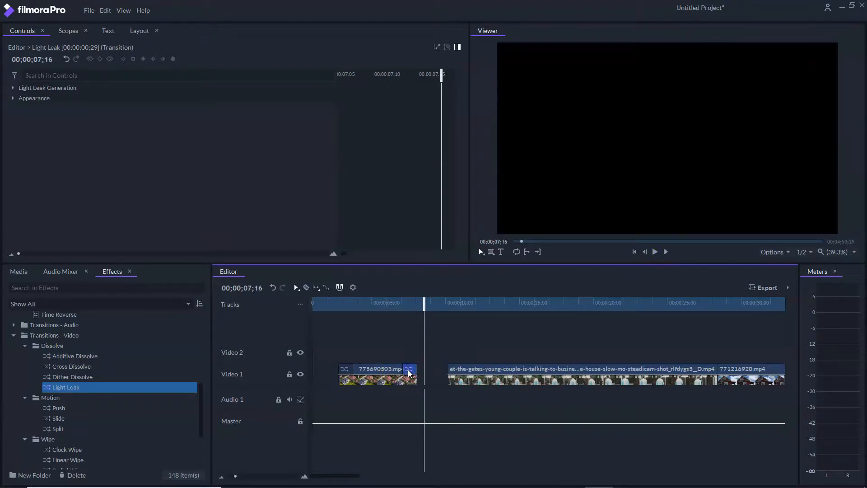
right_click(408, 369)
left_click(447, 304)
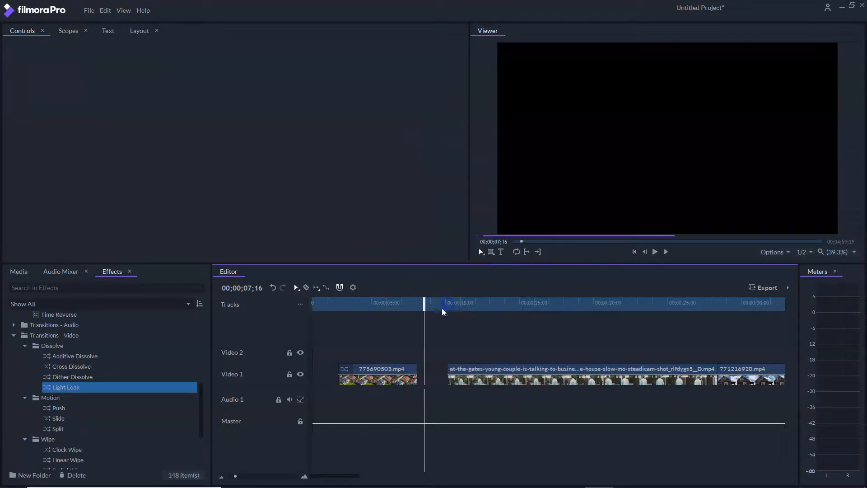
left_click(346, 369)
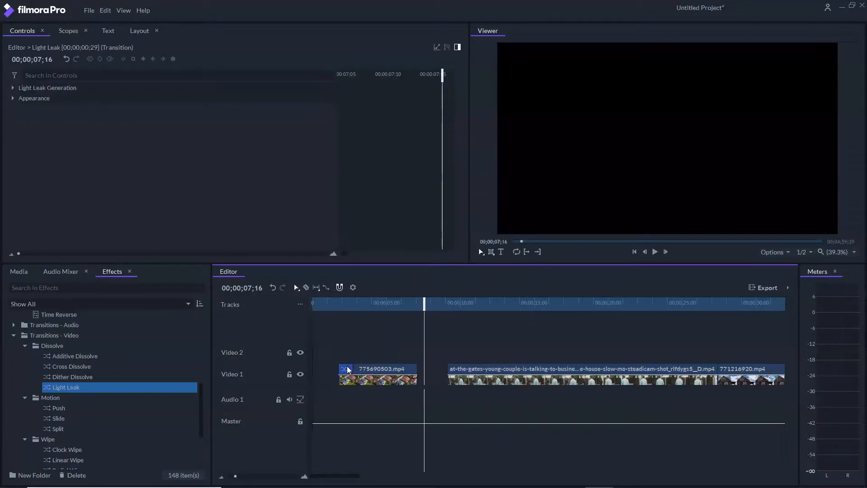
left_click_drag(348, 369, 163, 391)
Move 775690503.mp4 to the timeline start, butt the at-the-gates clip against its end, and play back the cut
left_click_drag(368, 367, 342, 367)
left_click_drag(449, 367, 409, 370)
left_click_drag(434, 310, 371, 307)
left_click(654, 252)
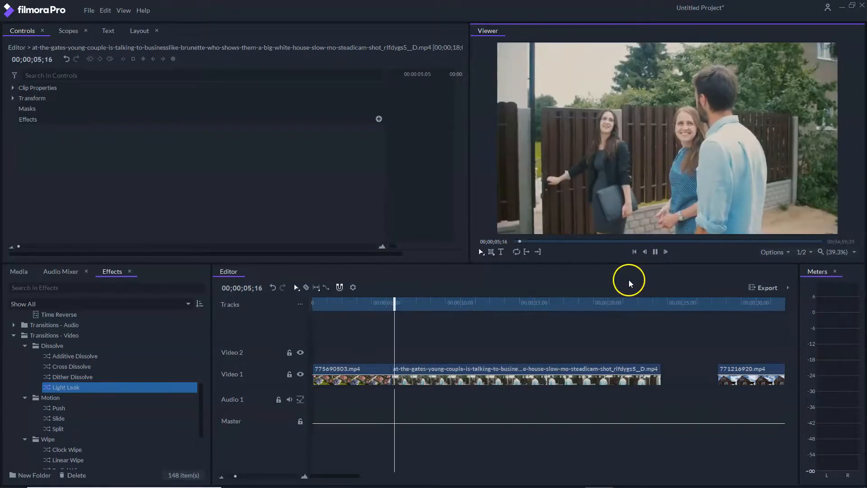
left_click(654, 251)
Add an Additive Dissolve transition between 775690503.mp4 and the at-the-gates clip and play it back
left_click_drag(431, 309, 383, 309)
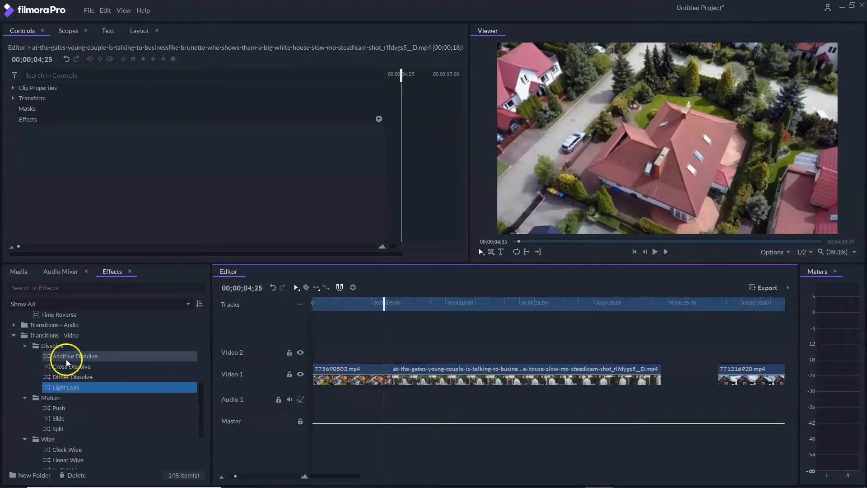
left_click_drag(70, 361, 387, 367)
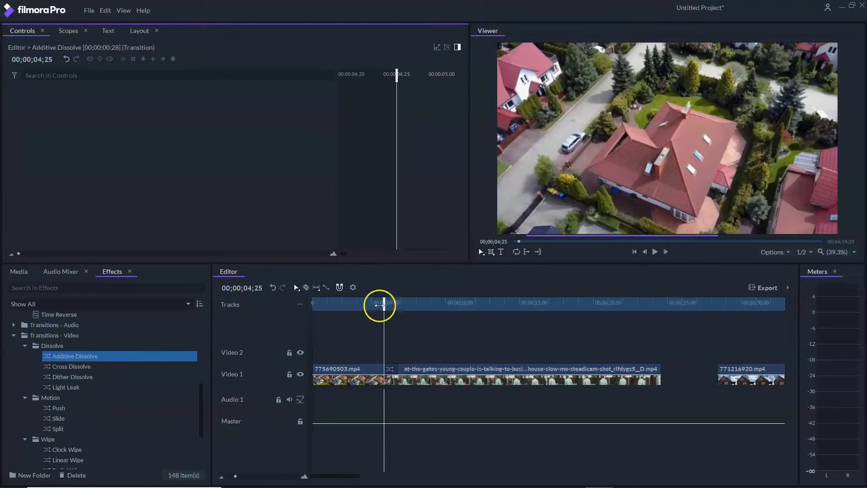
left_click_drag(379, 305, 373, 304)
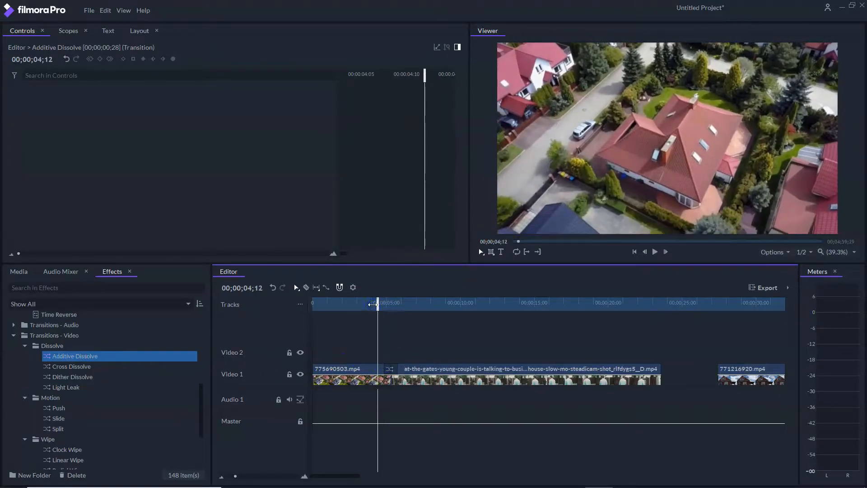
left_click(655, 252)
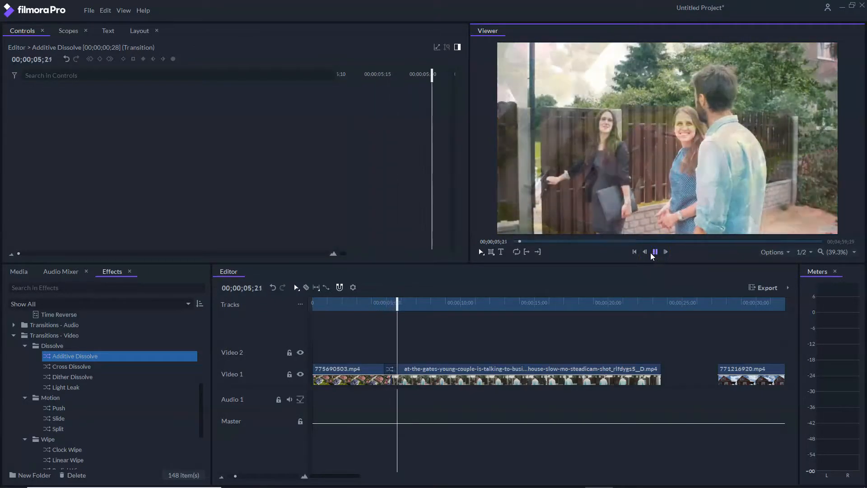
left_click(655, 251)
Try adjusting the Additive Dissolve's duration on the timeline and delete the transition
left_click_drag(430, 313, 391, 316)
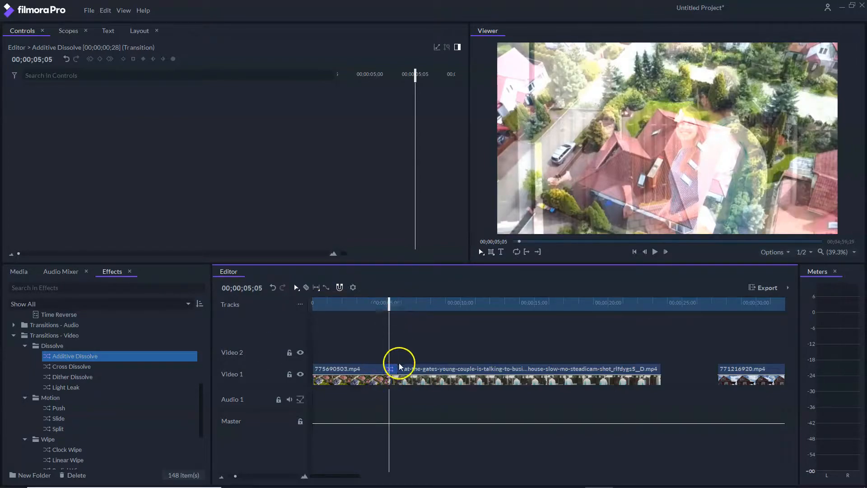
left_click_drag(399, 367, 396, 368)
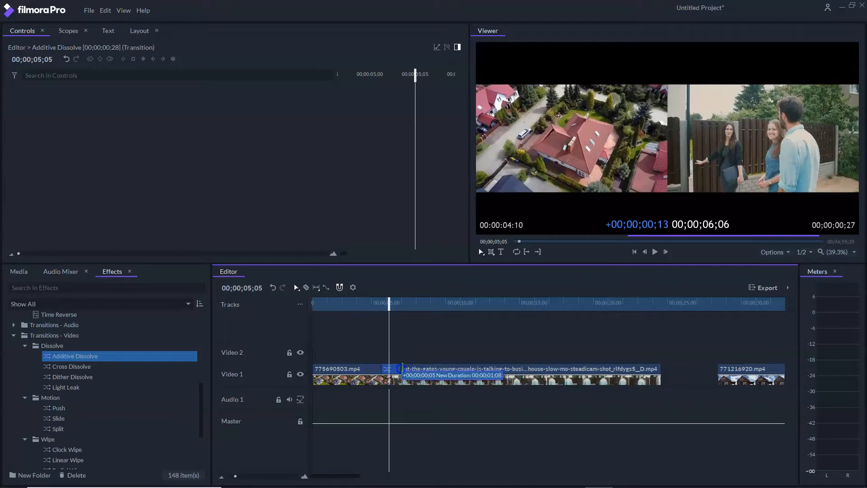
left_click_drag(389, 303, 376, 304)
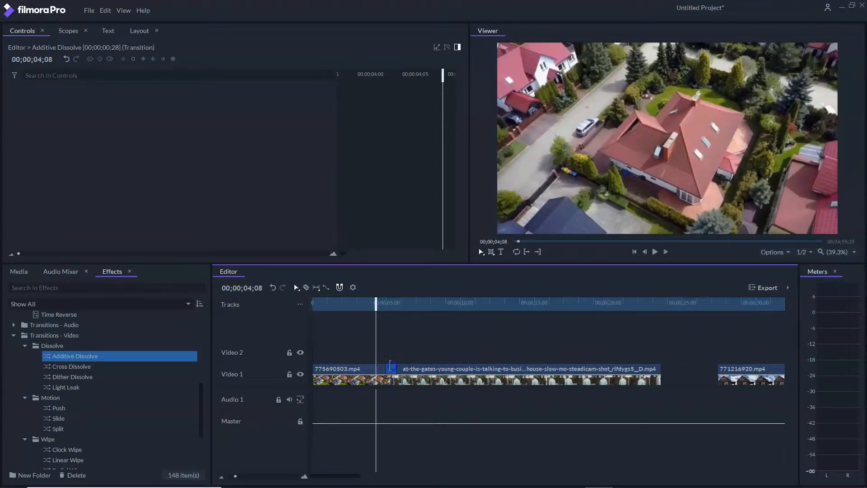
right_click(393, 365)
left_click(421, 293)
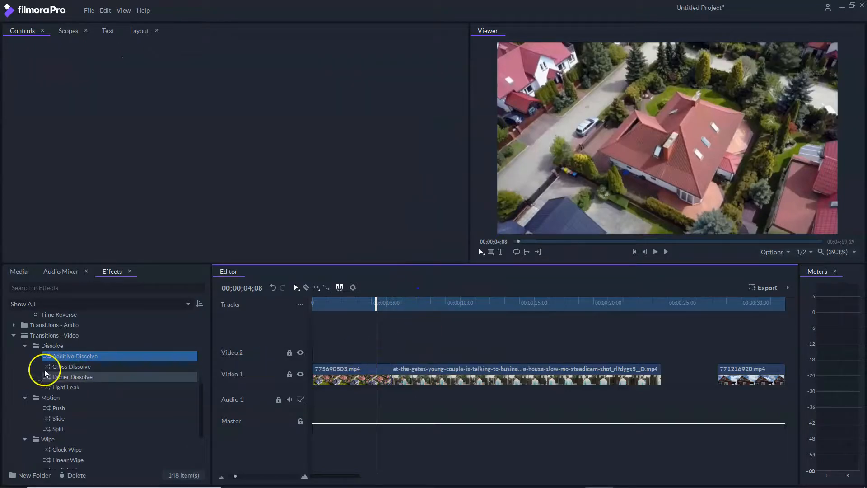
Add a Cross Dissolve transition between 775690503.mp4 and the at-the-gates clip and play it back
left_click_drag(66, 367, 389, 372)
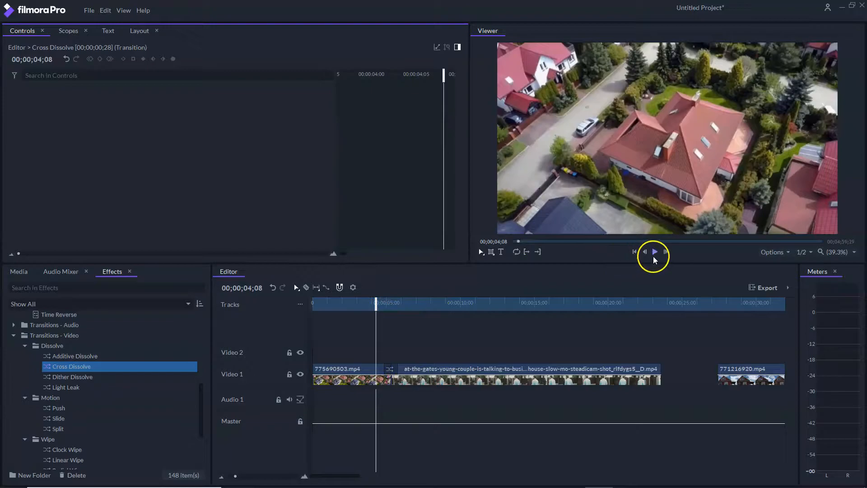
left_click(654, 252)
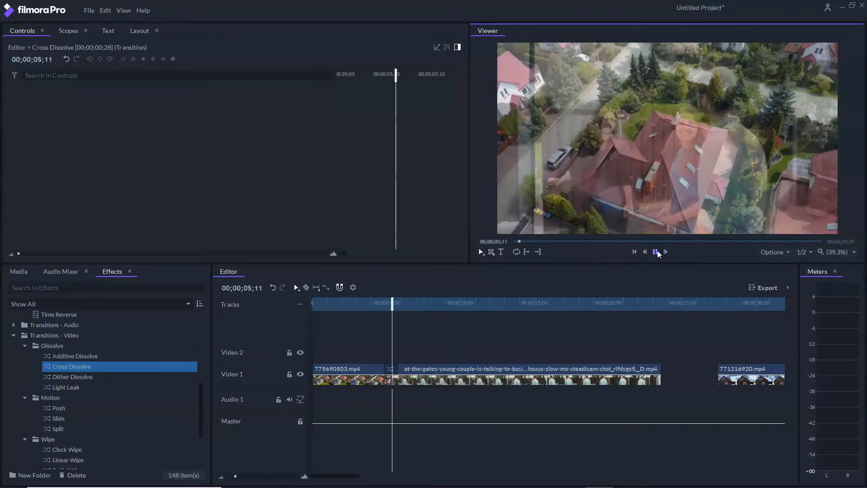
left_click(657, 251)
Delete the Cross Dissolve transition between the first two clips
left_click_drag(399, 306, 381, 307)
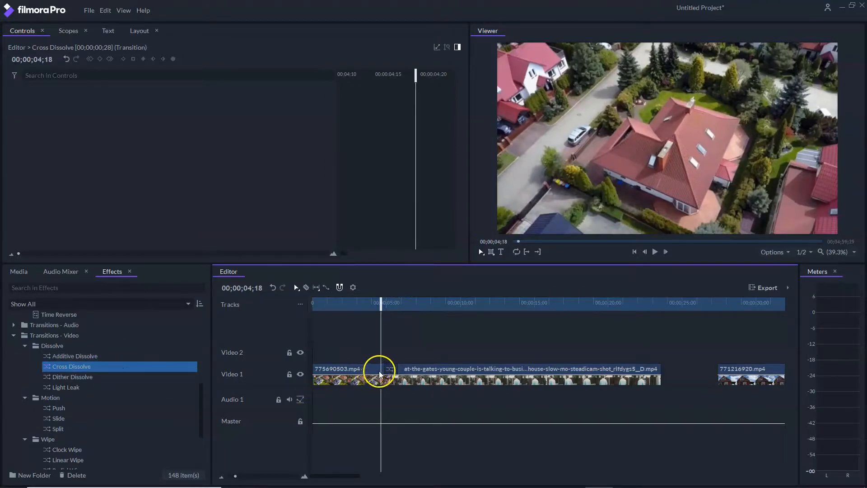
right_click(390, 369)
left_click(420, 298)
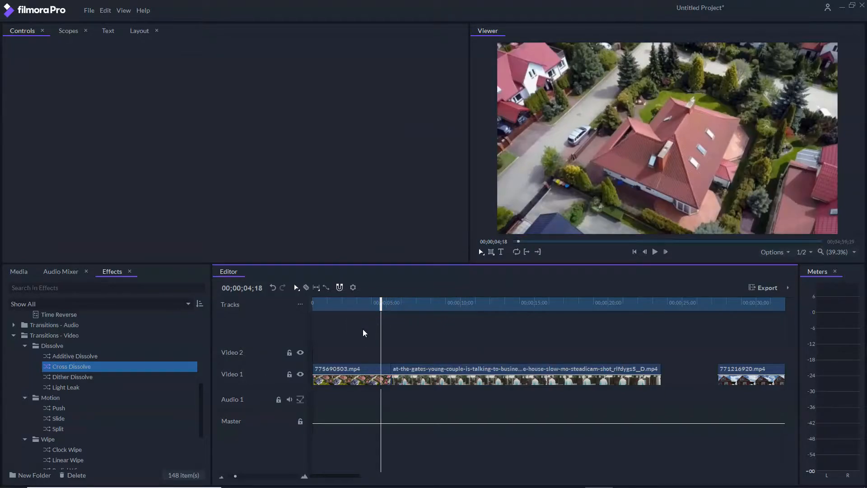
Add a Light Leak transition between 775690503.mp4 and the at-the-gates clip and scrub to its middle
left_click(84, 387)
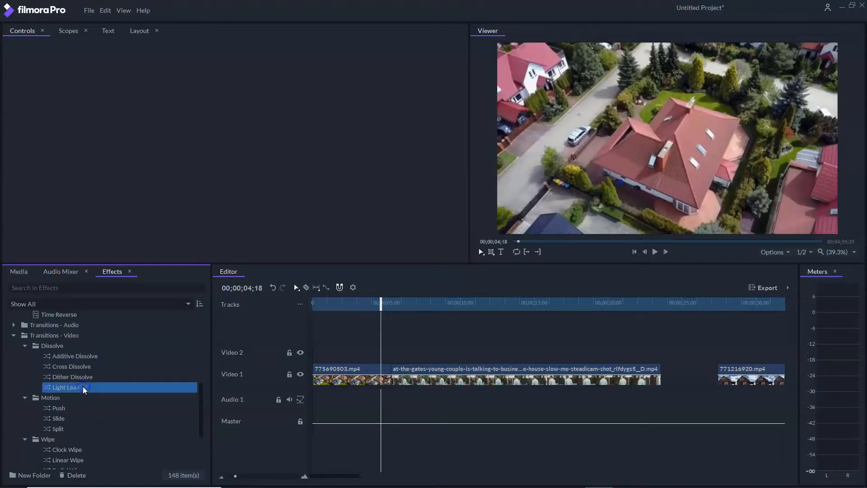
left_click_drag(78, 391, 389, 374)
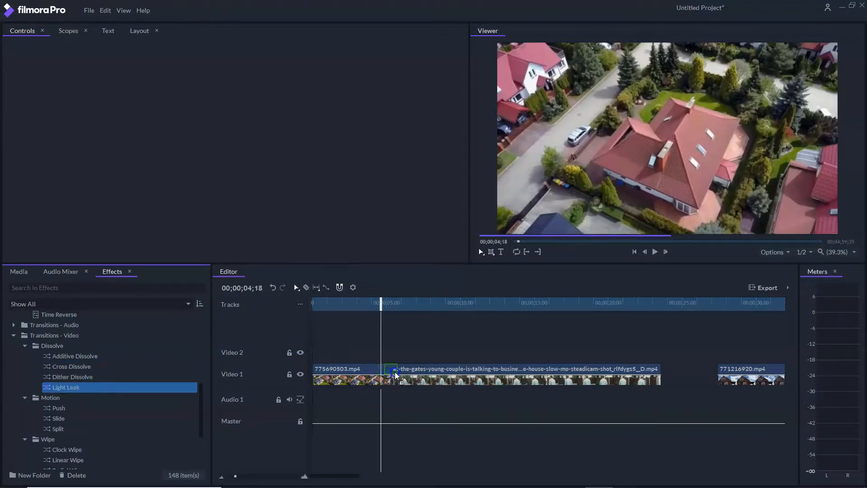
mouse_move(384, 303)
left_mouse_down()
mouse_move(402, 303)
mouse_move(378, 314)
left_mouse_up()
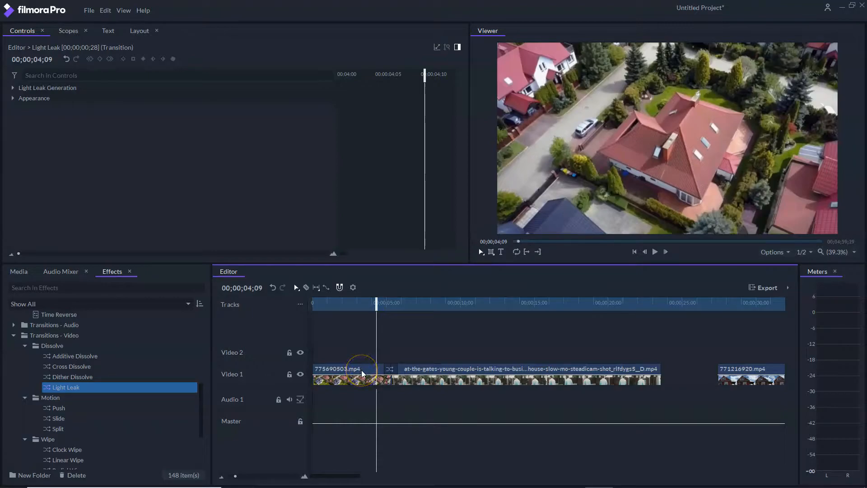
mouse_move(374, 309)
left_mouse_down()
mouse_move(391, 308)
mouse_move(374, 309)
left_mouse_up()
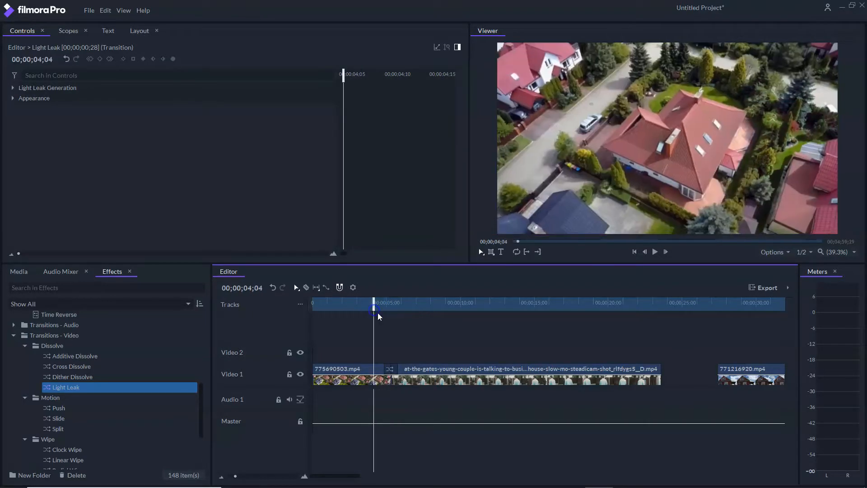
left_click(368, 321)
left_click_drag(381, 308, 389, 308)
left_click(388, 348)
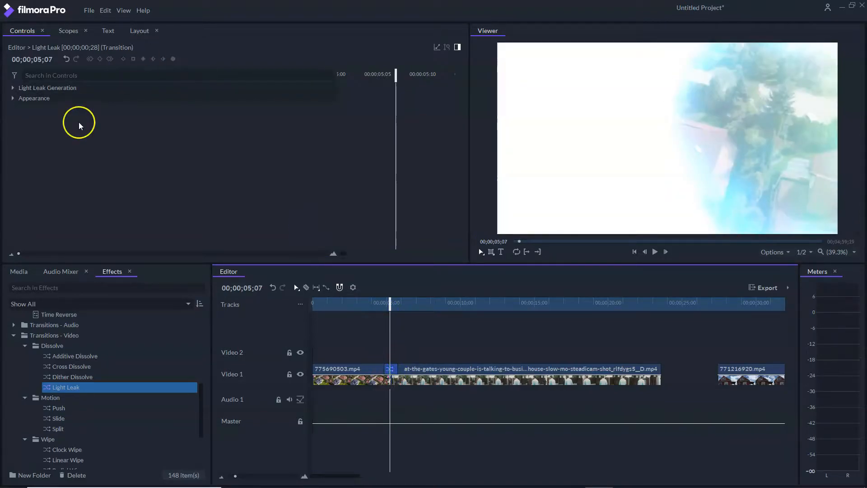
Enable keyframing for the Light Leak transition's Color and set the color to pink #ff55ff
left_click(13, 98)
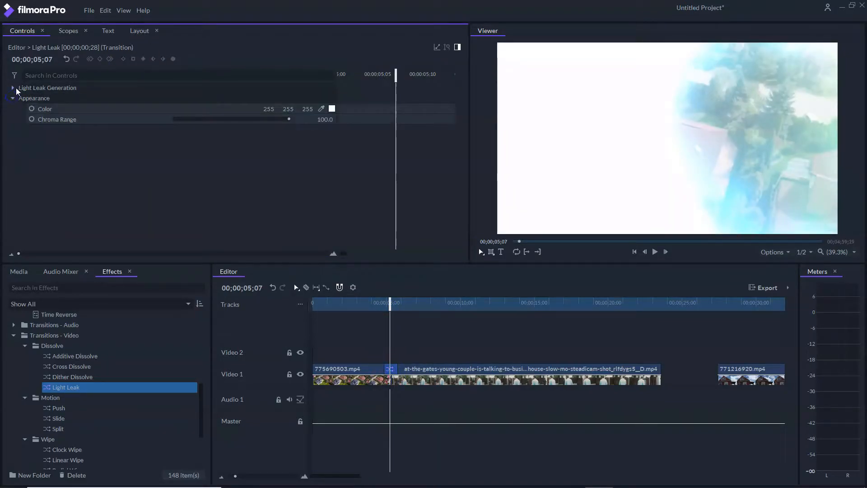
left_click(15, 88)
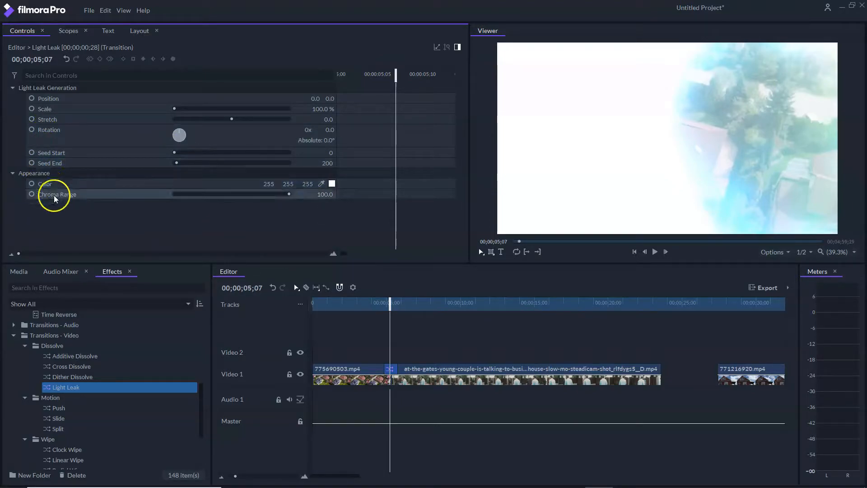
left_click(34, 185)
left_click(331, 183)
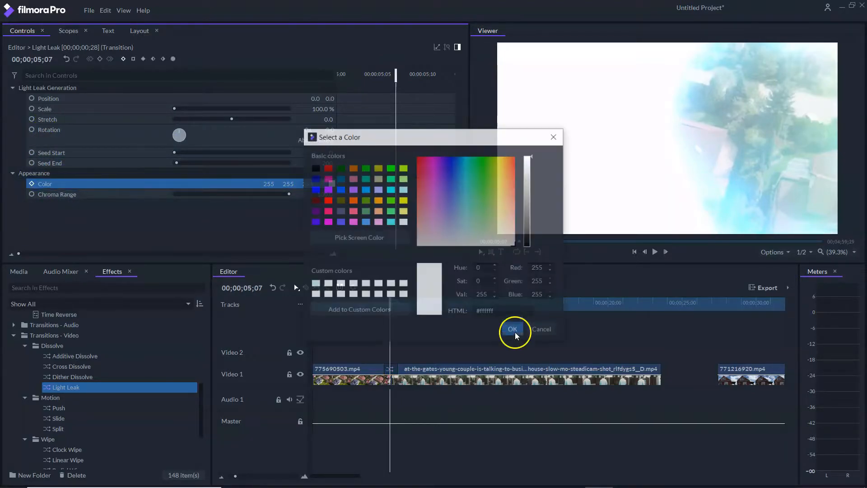
left_click(354, 222)
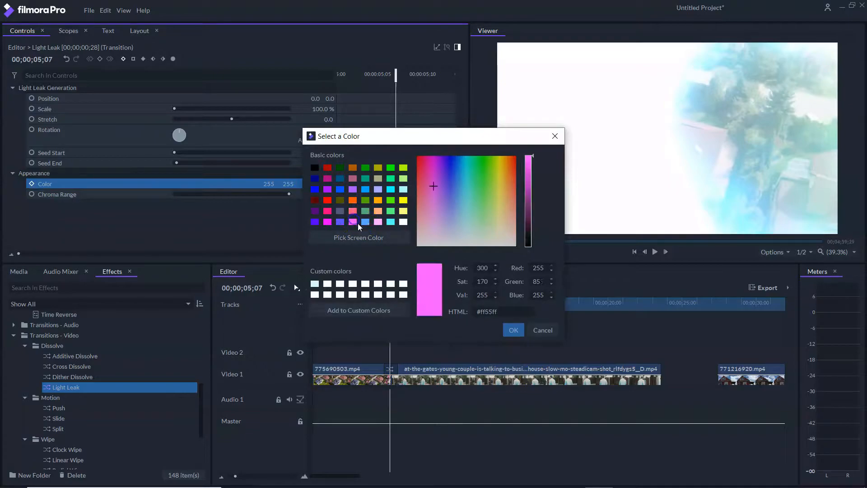
left_click(510, 329)
Play back the recolored Light Leak transition between the first two clips and return the playhead to just before it
left_click_drag(386, 299, 369, 303)
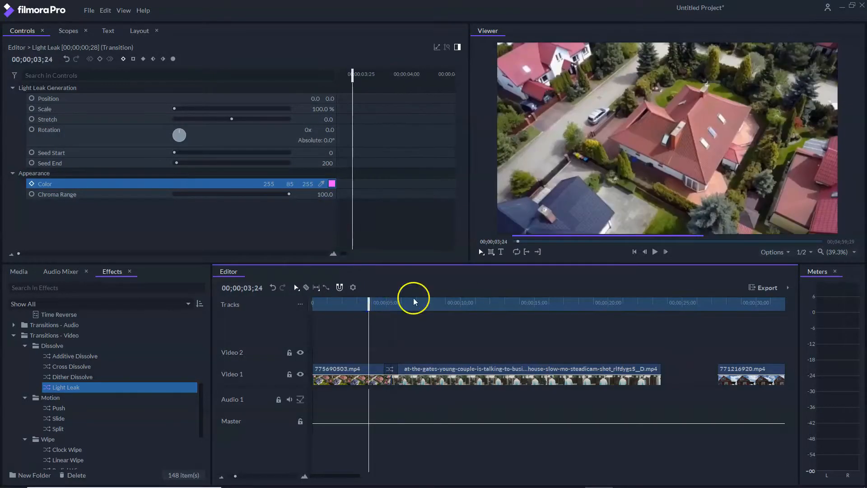
left_click(654, 252)
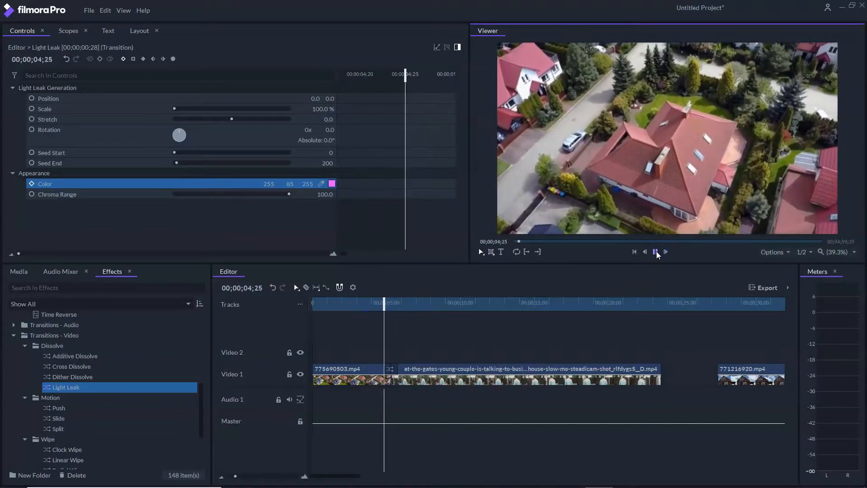
left_click(655, 251)
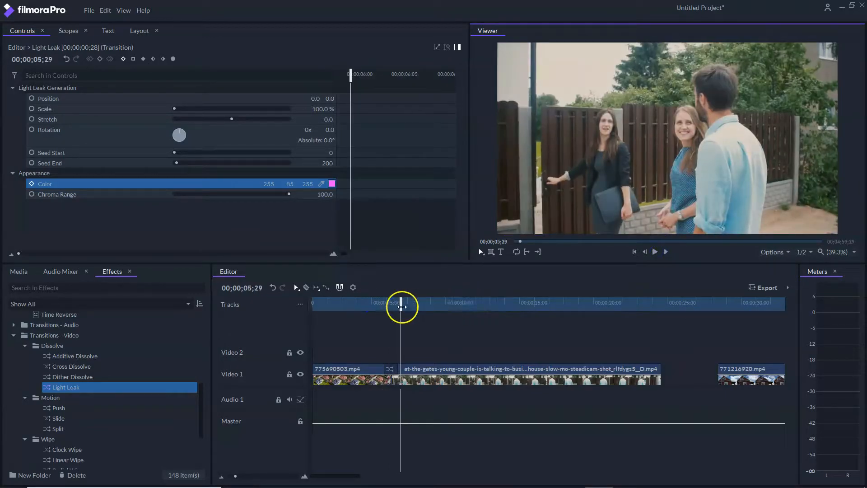
left_click(377, 301)
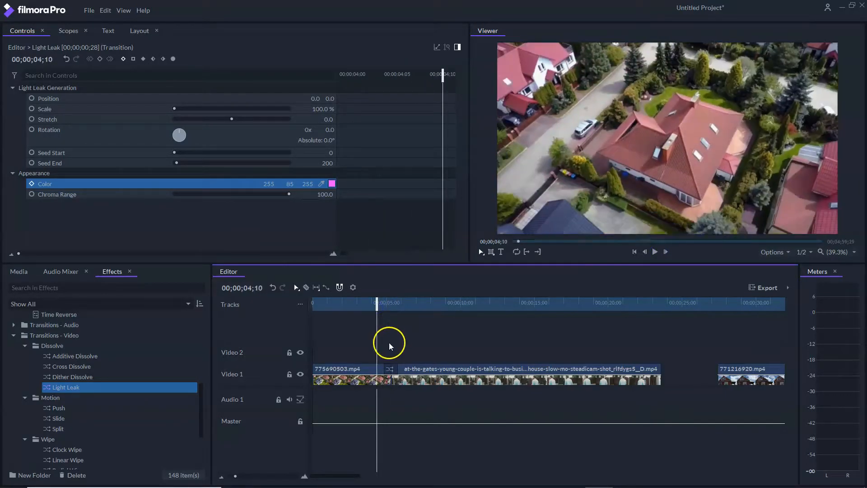
Delete the Light Leak transition between the first two clips
left_click(387, 368)
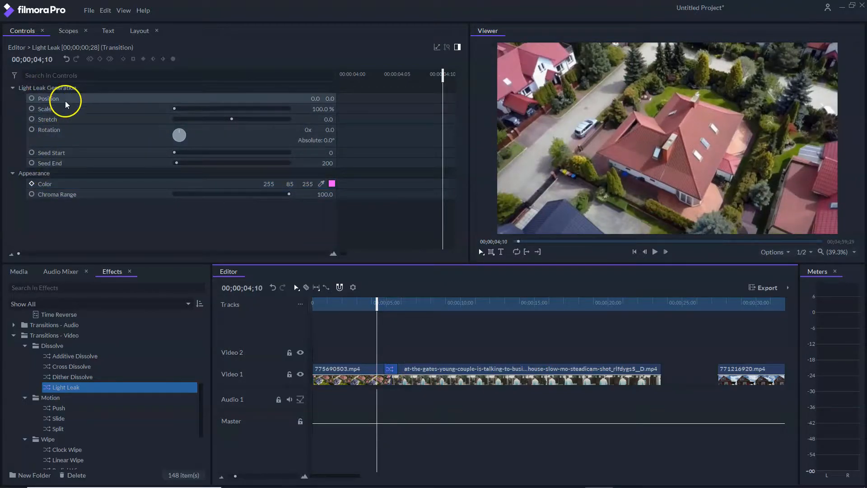
right_click(389, 369)
left_click(421, 302)
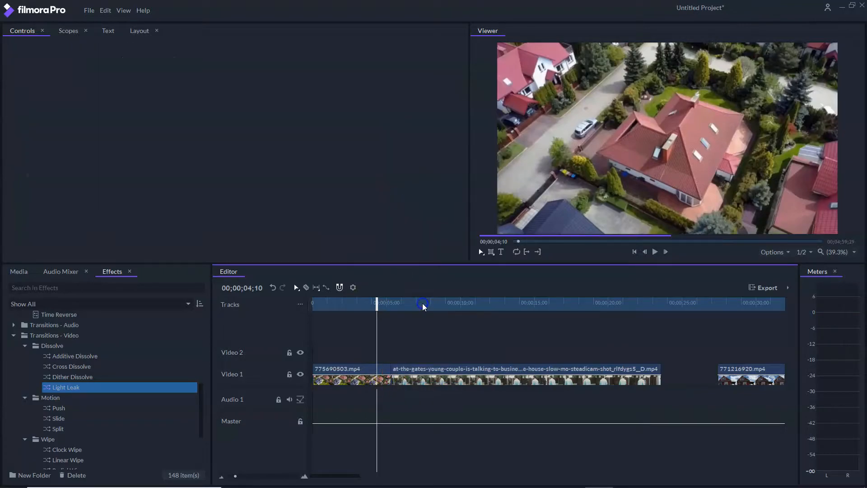
Add a Push transition between 775690503.mp4 and the at-the-gates clip
scroll(113, 373, "down", 1)
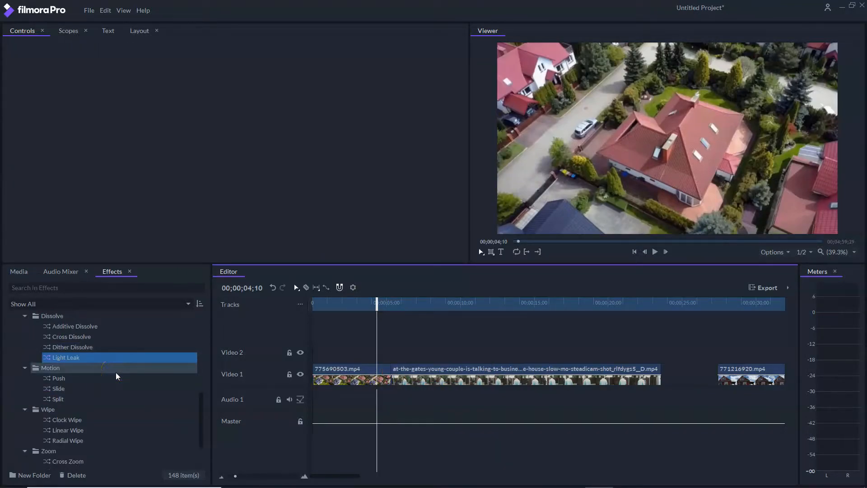
left_click_drag(94, 359, 332, 367)
left_click(66, 381)
left_click_drag(387, 374, 393, 374)
Play back the Push transition from before its start and return the playhead to just before it
left_click_drag(374, 304, 361, 304)
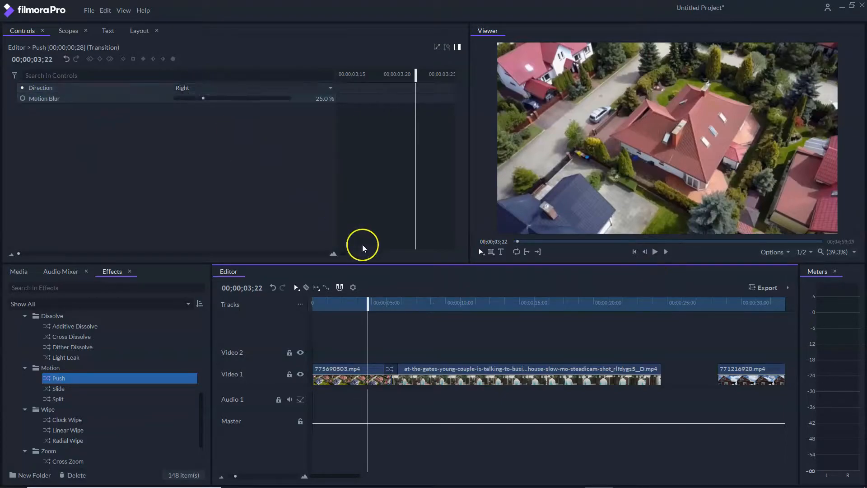
left_click_drag(368, 302, 364, 302)
left_click(654, 254)
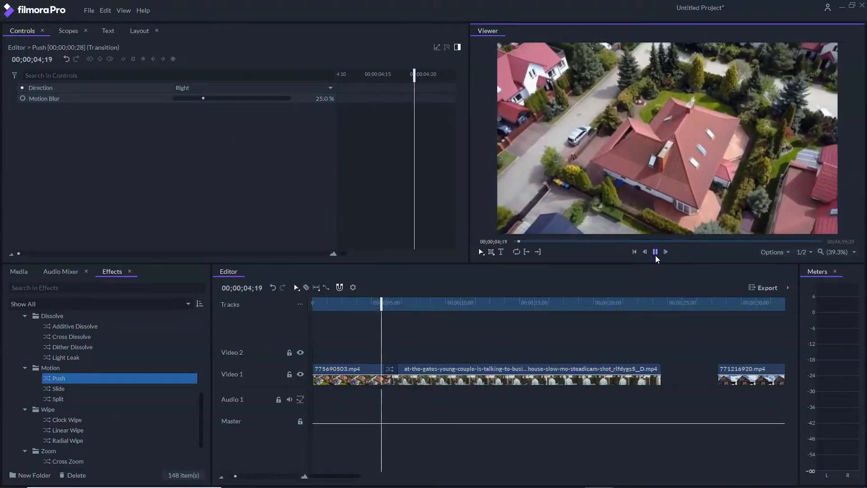
left_click(655, 254)
left_click(539, 281)
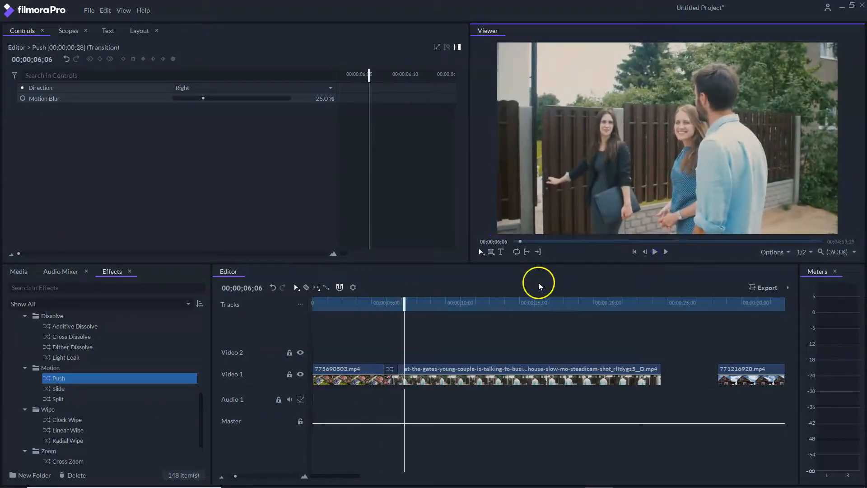
scroll(110, 424, "down", 1)
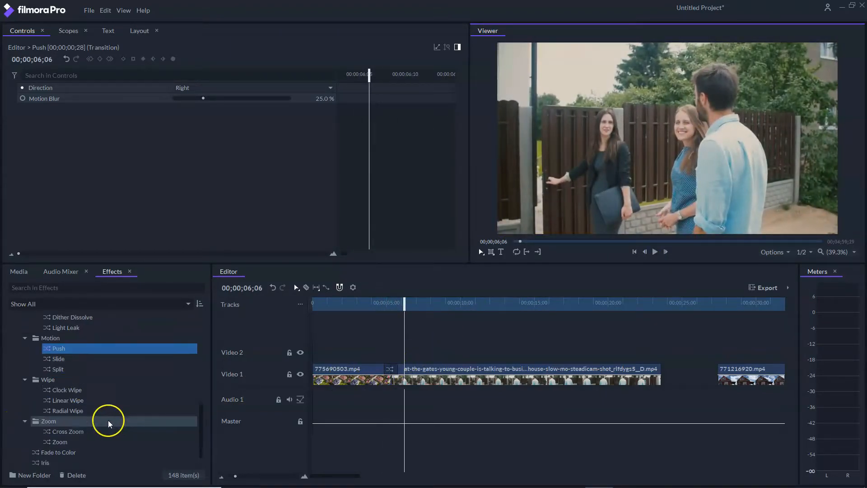
scroll(66, 420, "up", 1)
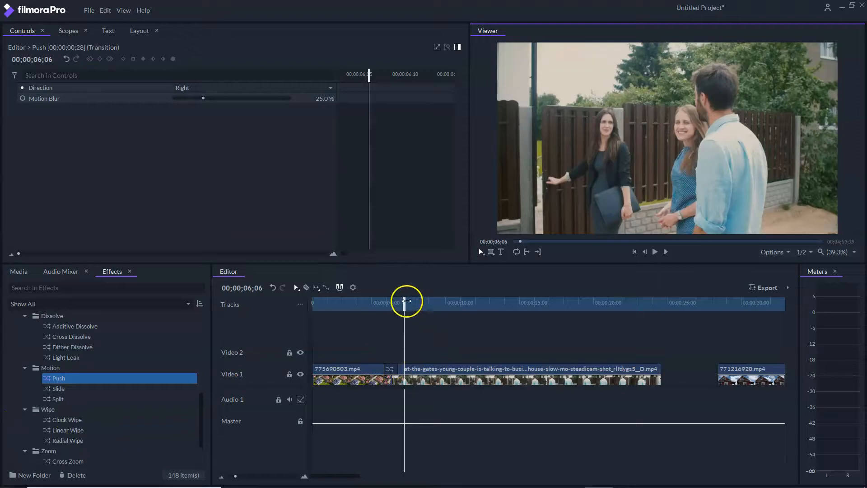
left_click_drag(405, 301, 378, 301)
left_click_drag(428, 369, 410, 369)
key("ctrl+z")
key("ctrl+z")
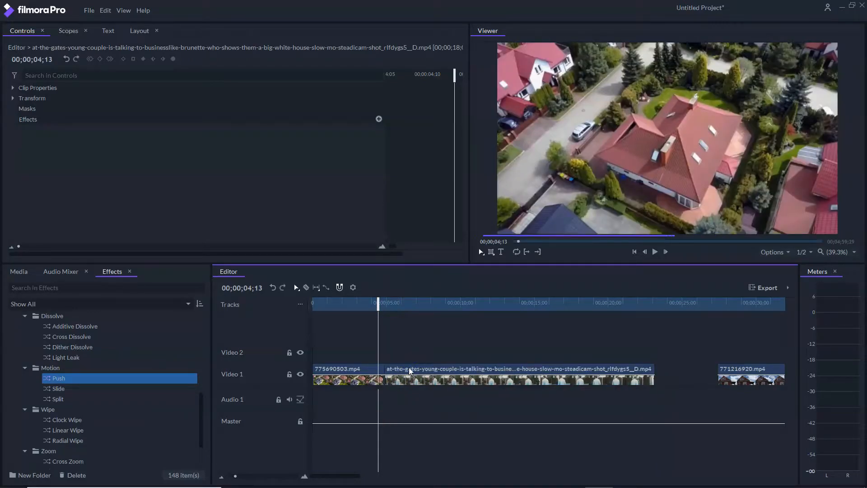
Replay the Push transition and park the playhead in its middle
left_click(655, 252)
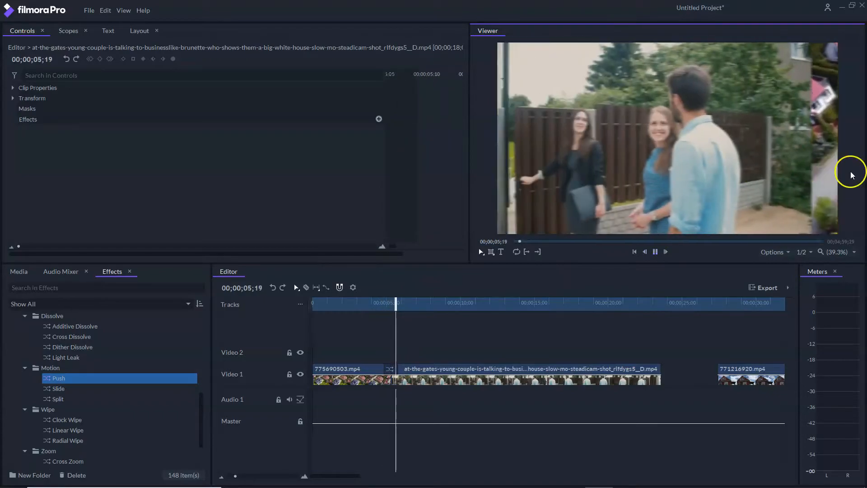
left_click_drag(408, 303, 408, 303)
left_click_drag(391, 307, 391, 305)
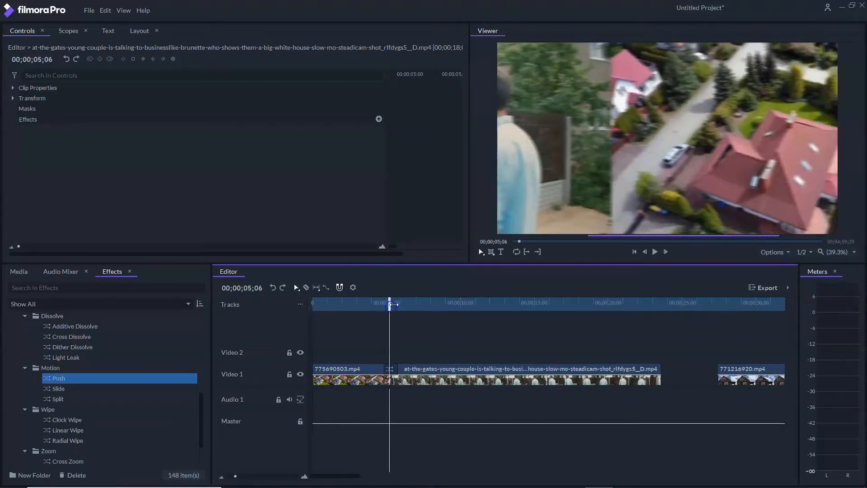
Enable keyframing for the Push transition's Motion Blur and set it to 50%
left_click(27, 118)
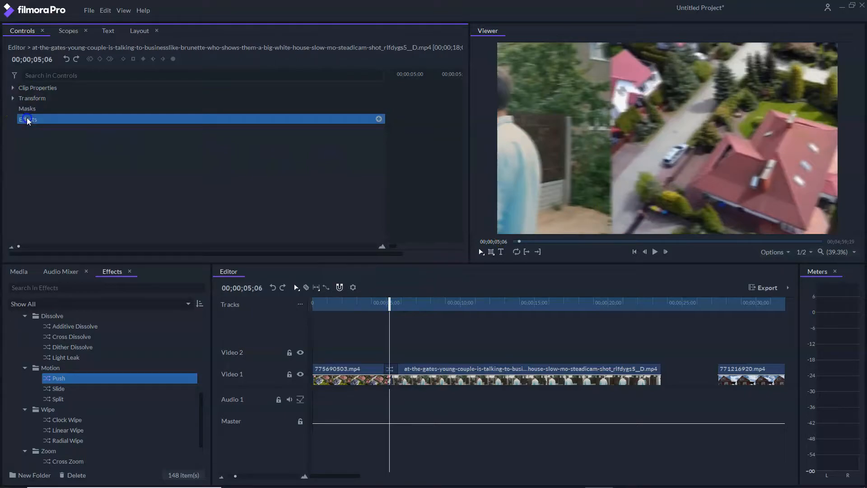
left_click(390, 369)
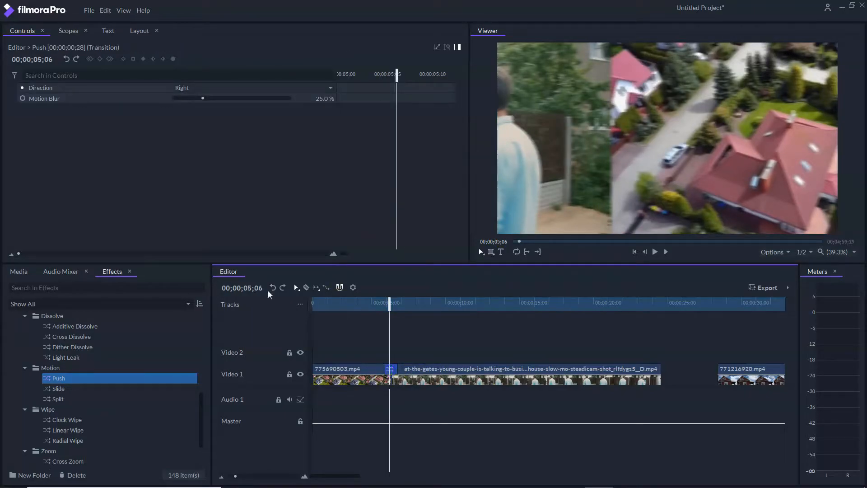
left_click(22, 98)
left_click(388, 305)
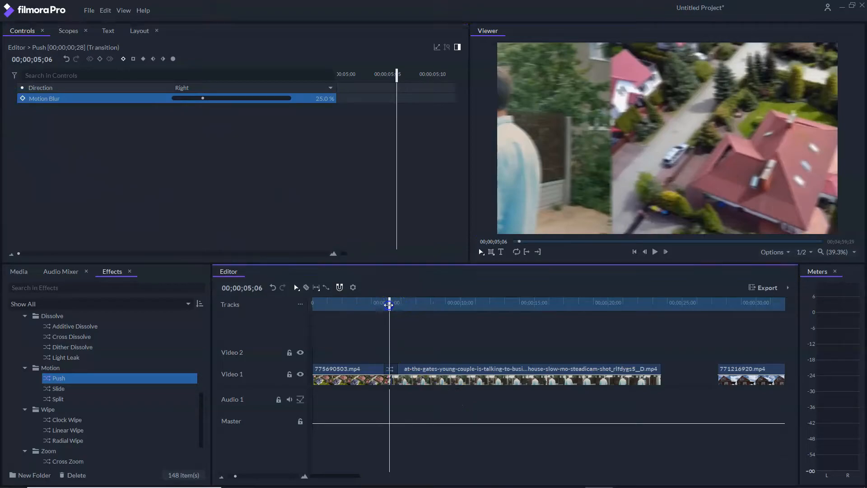
Try the Left direction on the Push transition and set its Direction to Down
left_click(317, 89)
left_click(331, 88)
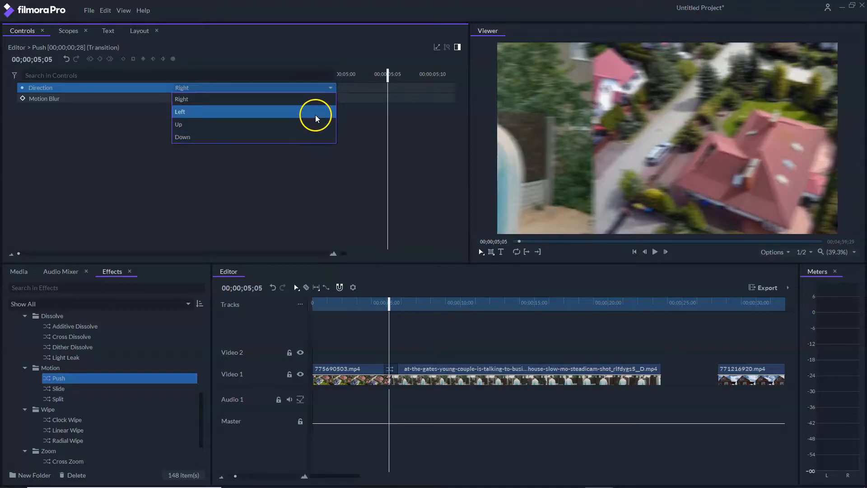
left_click(315, 114)
left_click(332, 90)
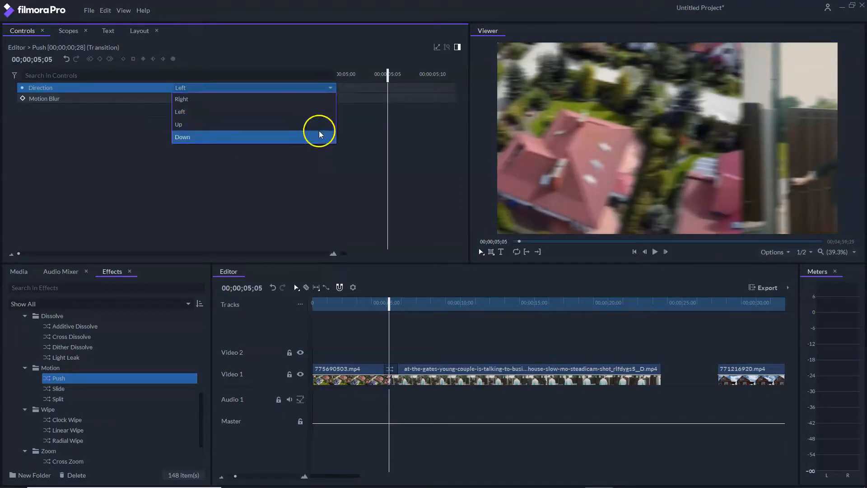
left_click(317, 136)
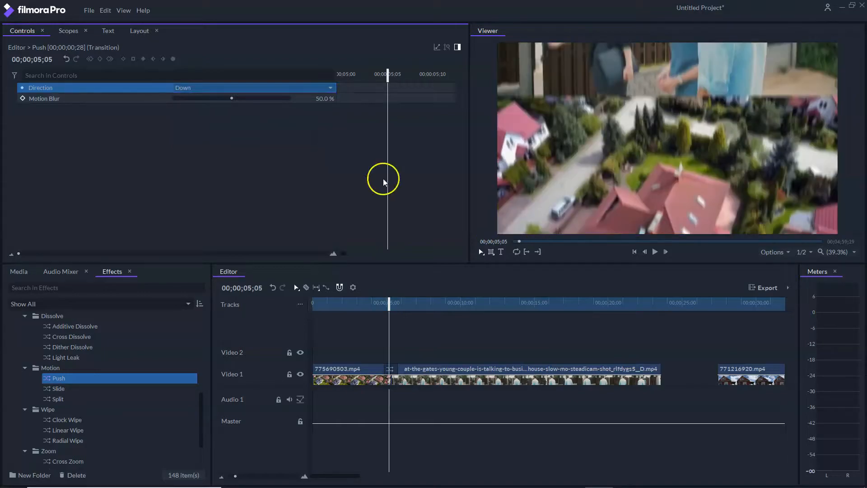
Play back the downward Push transition and move the playhead back to its start
left_click(374, 310)
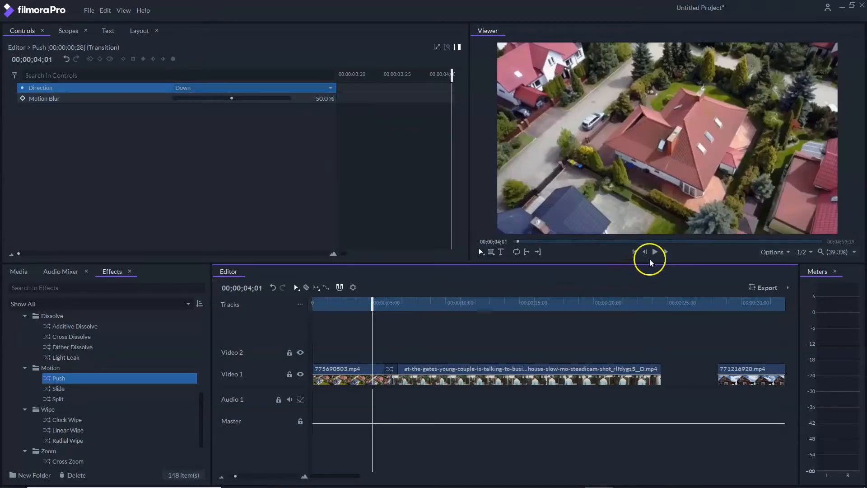
left_click(657, 256)
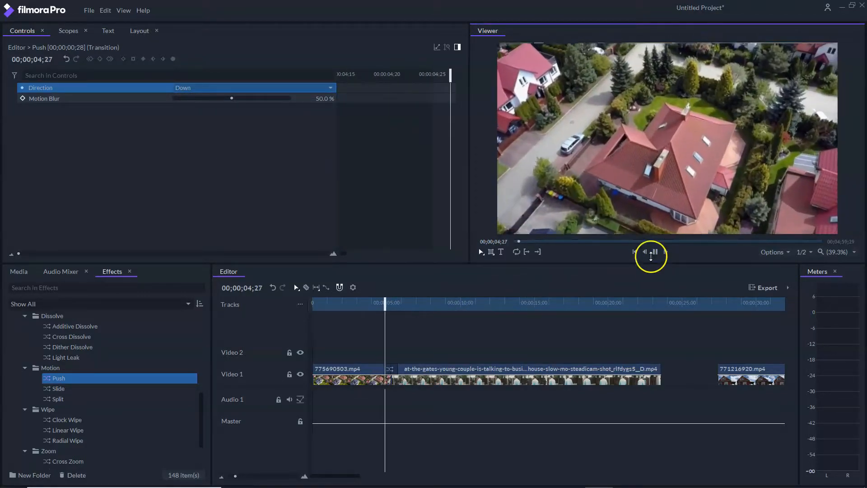
mouse_move(394, 302)
left_mouse_down()
mouse_move(412, 302)
mouse_move(387, 304)
left_mouse_up()
Replace the Push transition between the first two clips with a Slide transition and select it
key("Delete")
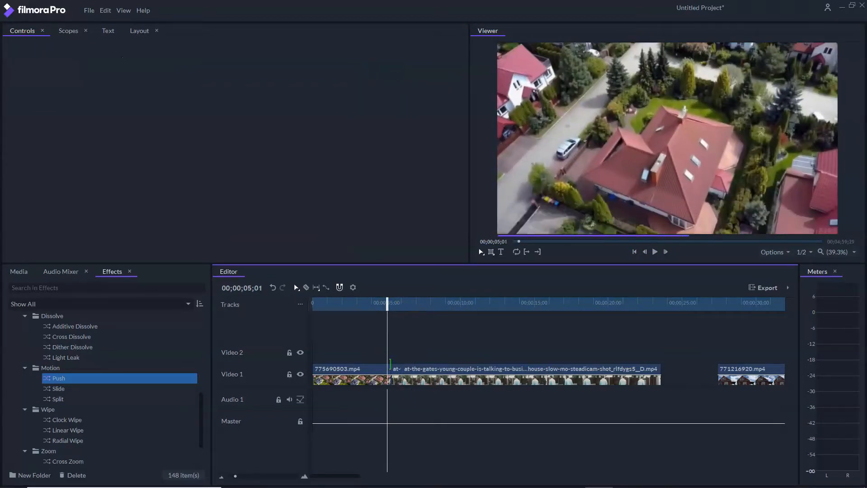
left_click(137, 390)
left_click_drag(112, 385, 387, 374)
left_click(391, 373)
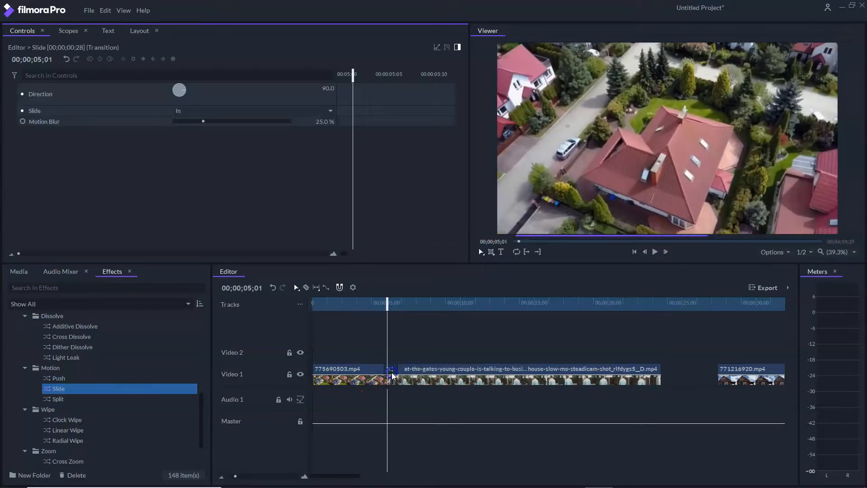
Set the Slide transition's Slide option to Out and its Direction to 45
mouse_move(389, 306)
left_mouse_down()
mouse_move(381, 304)
mouse_move(399, 305)
mouse_move(379, 306)
left_mouse_up()
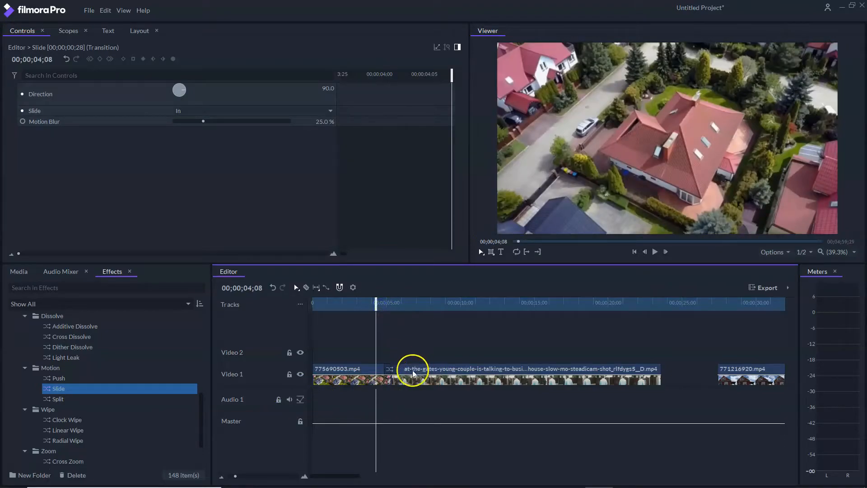
left_click(221, 113)
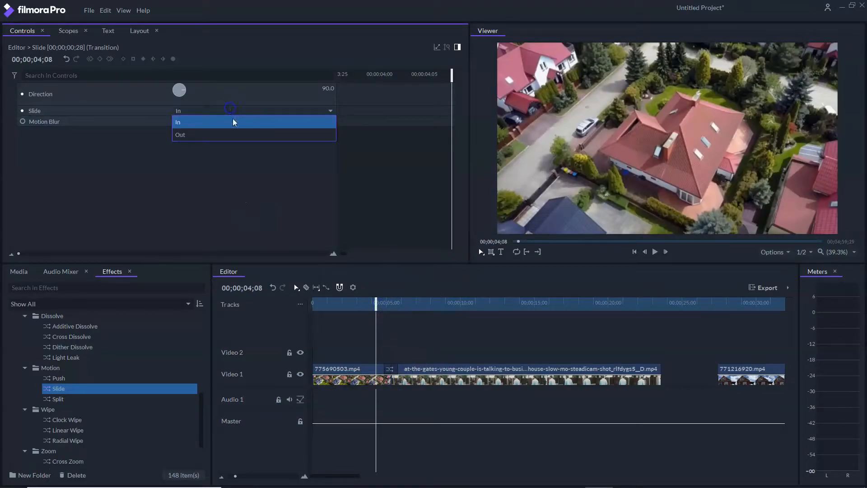
left_click(240, 132)
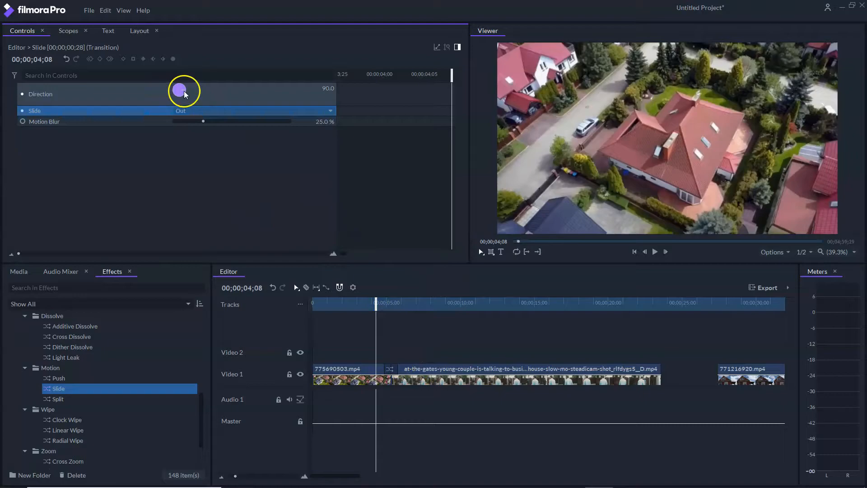
left_click_drag(178, 90, 182, 100)
left_click_drag(379, 307, 387, 307)
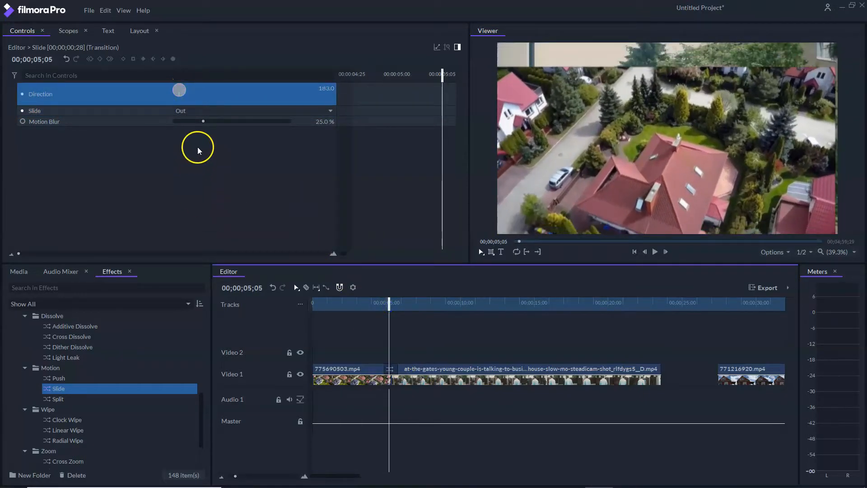
left_click_drag(183, 95, 172, 69)
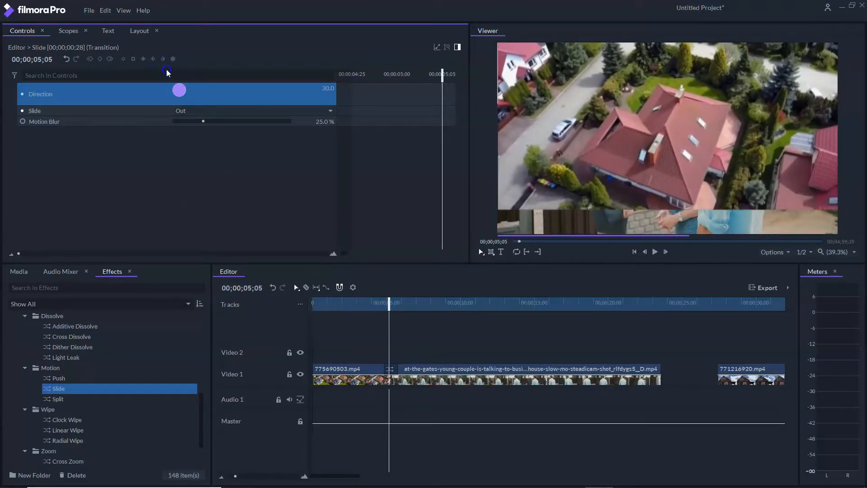
Play back the Slide transition twice and return the playhead to just before it
left_click(655, 251)
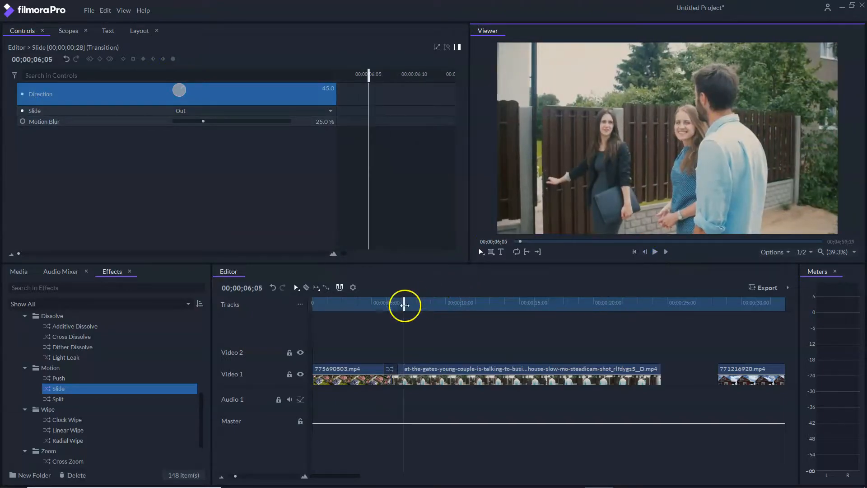
left_click_drag(404, 305, 370, 305)
left_click(655, 252)
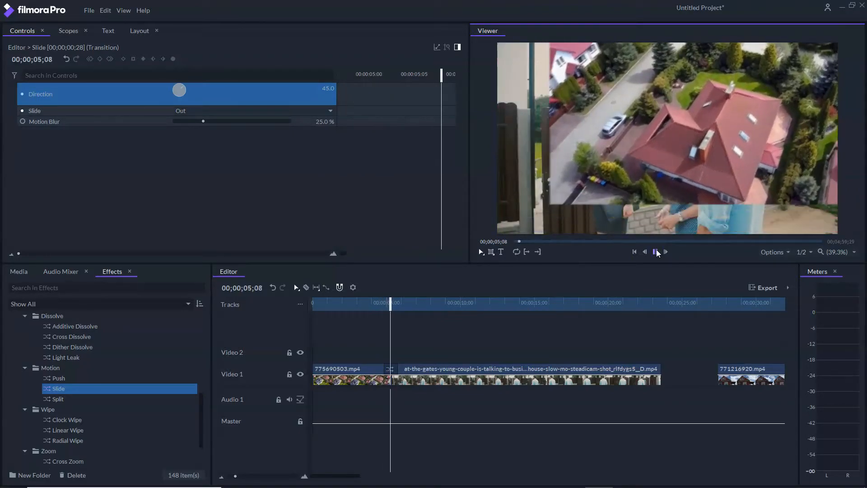
left_click_drag(401, 306, 381, 304)
Enable keyframing for the Slide transition's Motion Blur, set it to 74%, and preview the transition
left_click(23, 122)
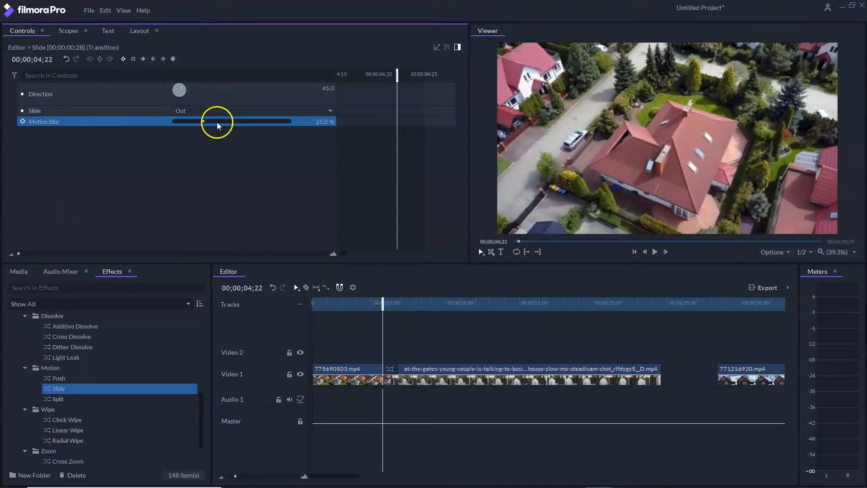
left_click(655, 251)
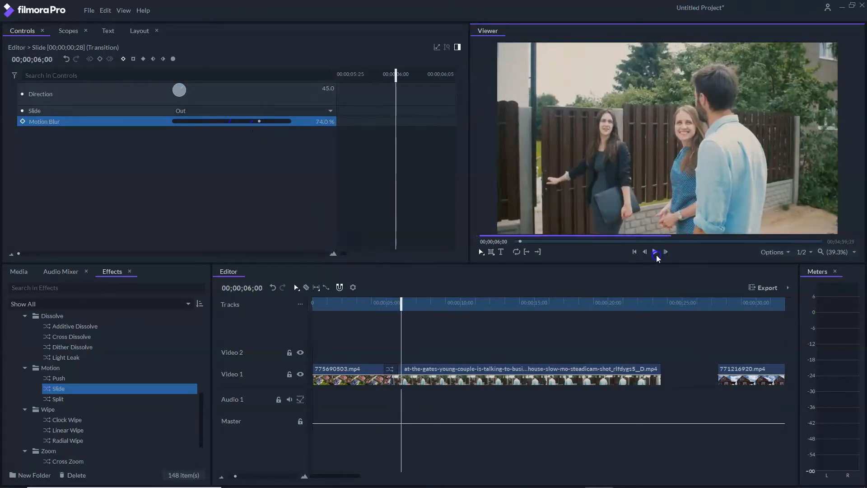
left_click_drag(401, 310, 387, 310)
left_click(391, 351)
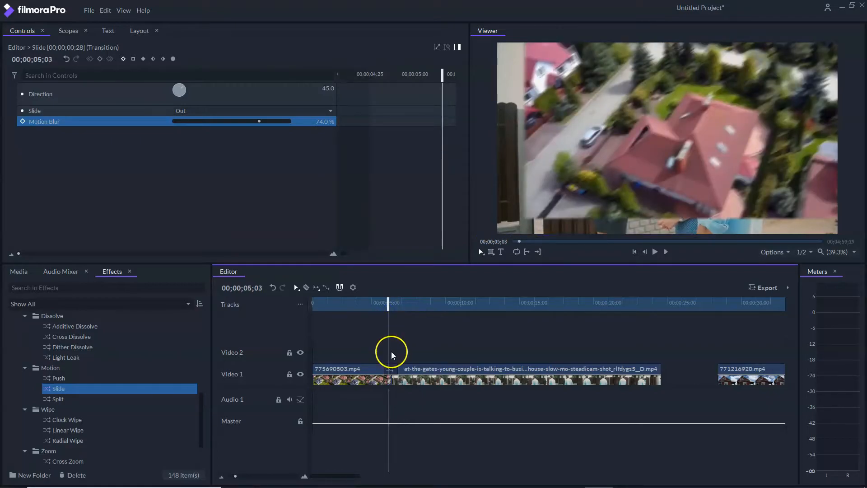
Replace the Slide transition between the first two clips with a Split transition and scrub to its middle
left_click(66, 399)
left_click(391, 372)
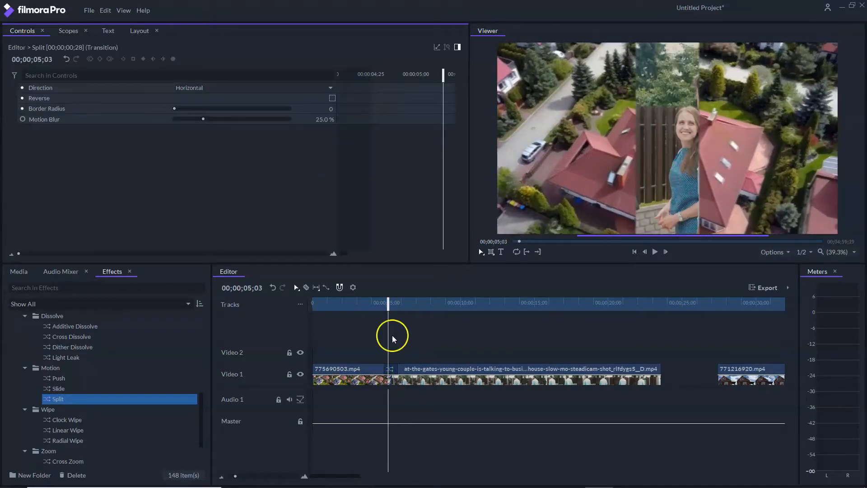
mouse_move(389, 303)
left_mouse_down()
mouse_move(378, 304)
mouse_move(396, 305)
mouse_move(378, 306)
mouse_move(390, 309)
left_mouse_up()
Enable keyframing for the Split transition's Motion Blur at 61% and set its Border Radius to 17
left_click(48, 88)
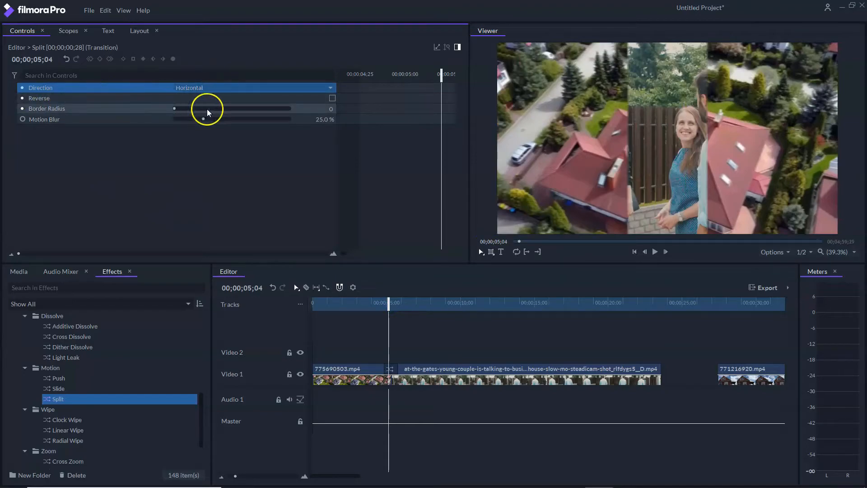
left_click(23, 119)
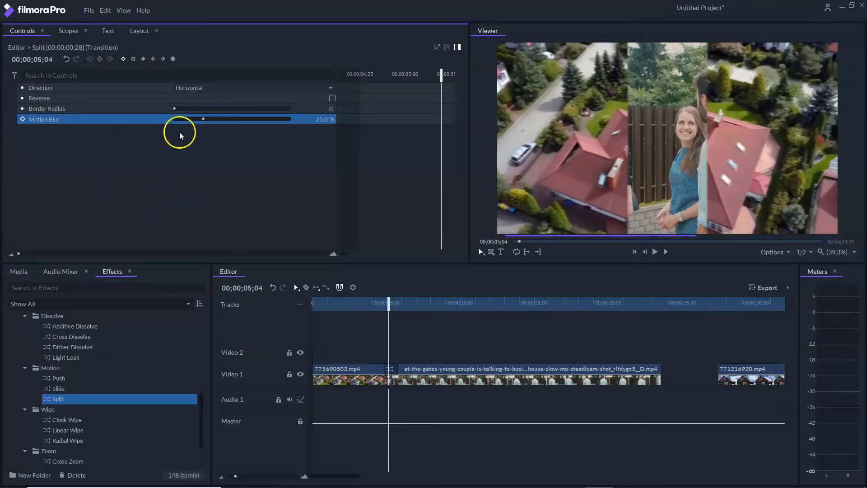
left_click_drag(239, 123, 243, 123)
left_click_drag(189, 112, 253, 109)
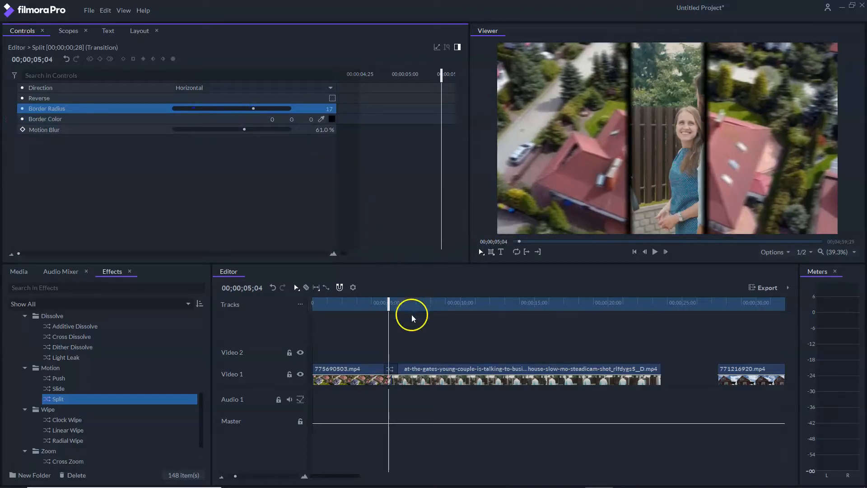
Play back the Split transition from just before it into the second clip
left_click_drag(389, 308, 379, 308)
left_click(654, 252)
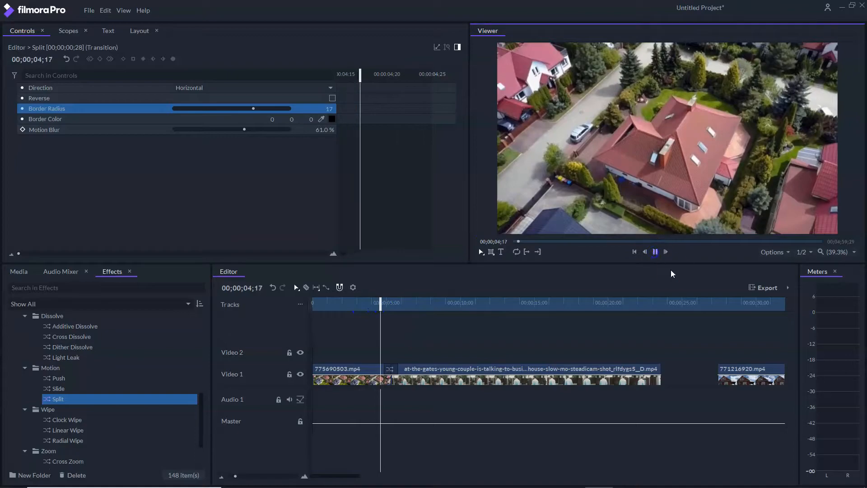
left_click(656, 252)
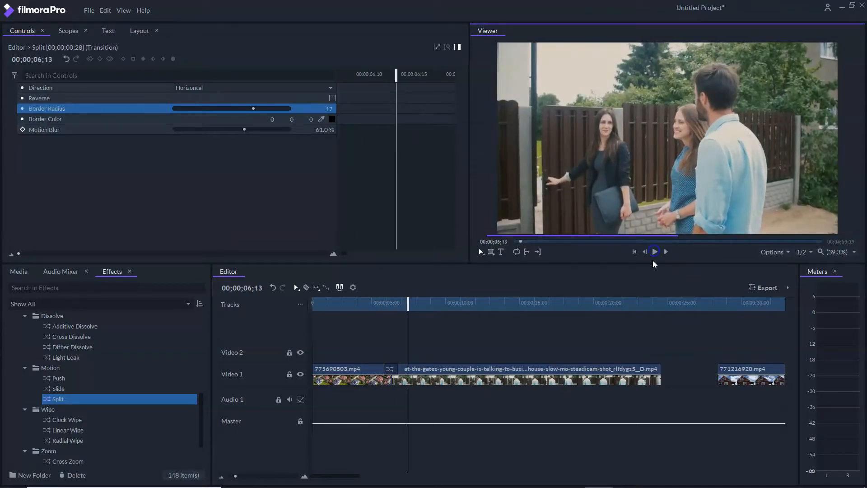
Replace the Split transition between the first two clips with a Clock Wipe transition
mouse_move(397, 368)
left_mouse_down()
mouse_move(414, 368)
mouse_move(400, 368)
left_mouse_up()
right_click(399, 369)
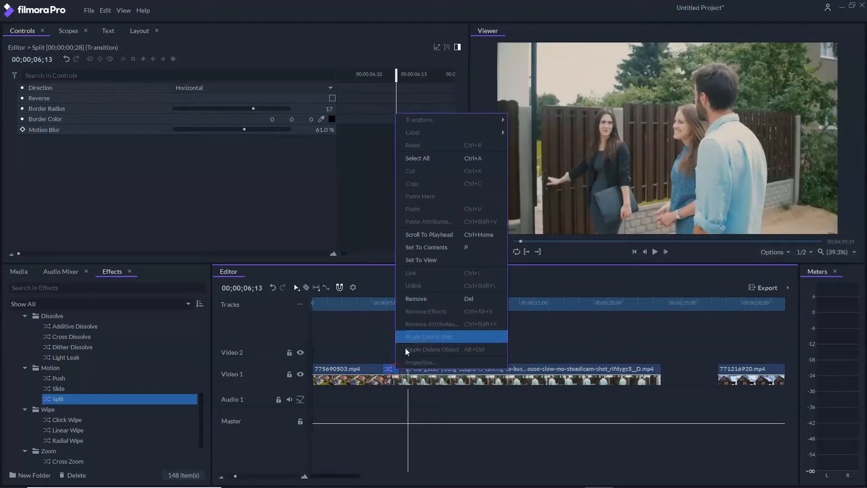
left_click(419, 298)
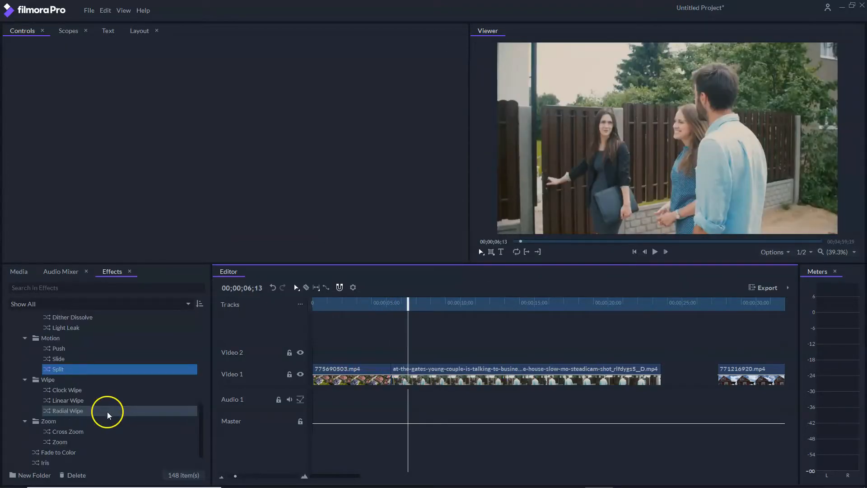
left_click(86, 391)
left_click_drag(394, 368, 394, 369)
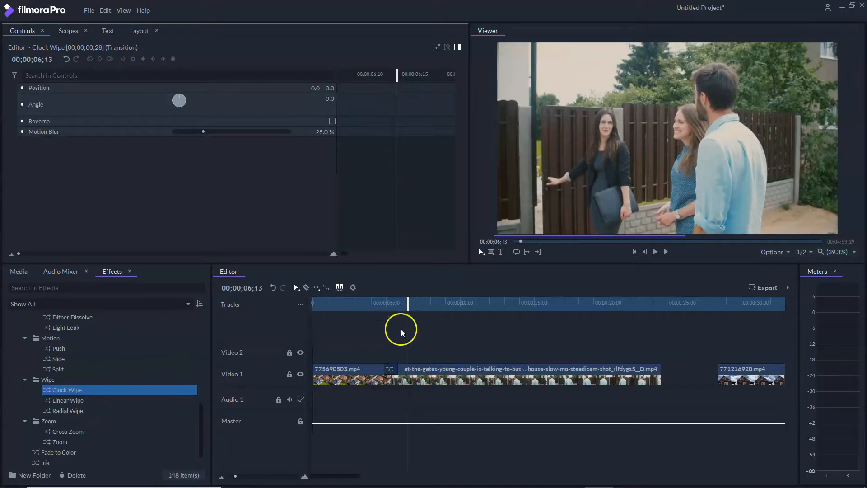
Play back the Clock Wipe transition starting about a second before it
left_click_drag(405, 303, 369, 303)
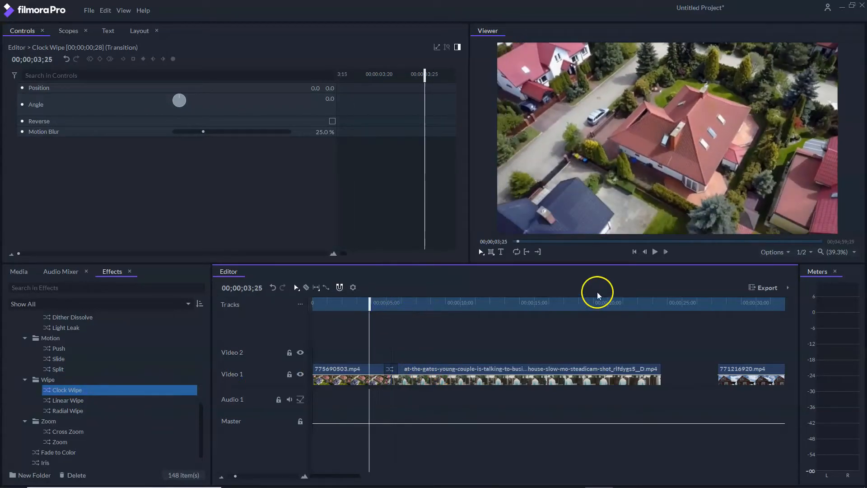
left_click(655, 253)
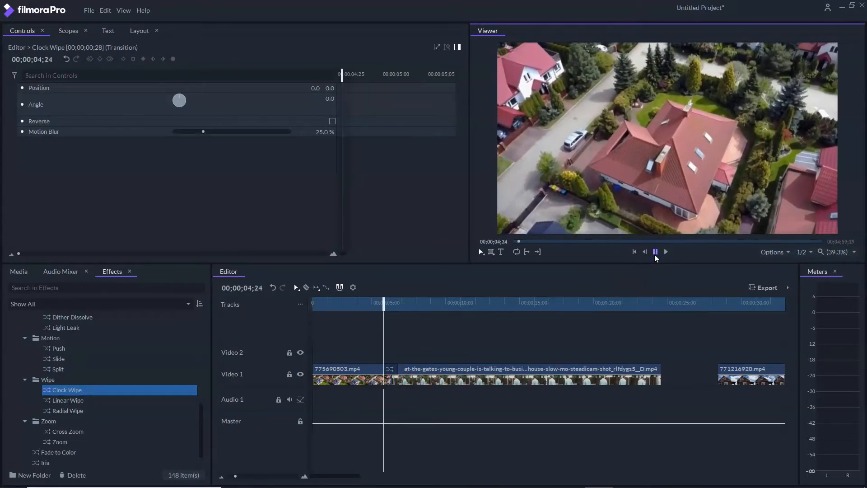
left_click(655, 252)
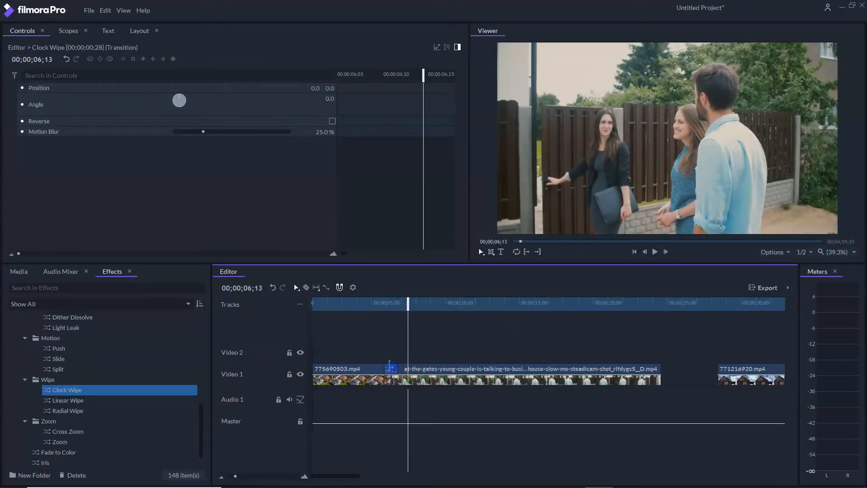
Remove the Clock Wipe transition and place a Cross Zoom transition between the first two clips
right_click(391, 365)
left_click(413, 294)
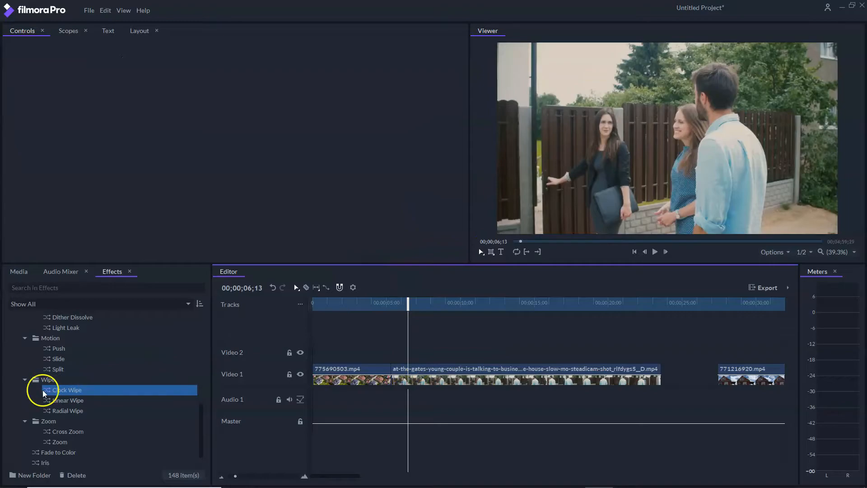
left_click(24, 380)
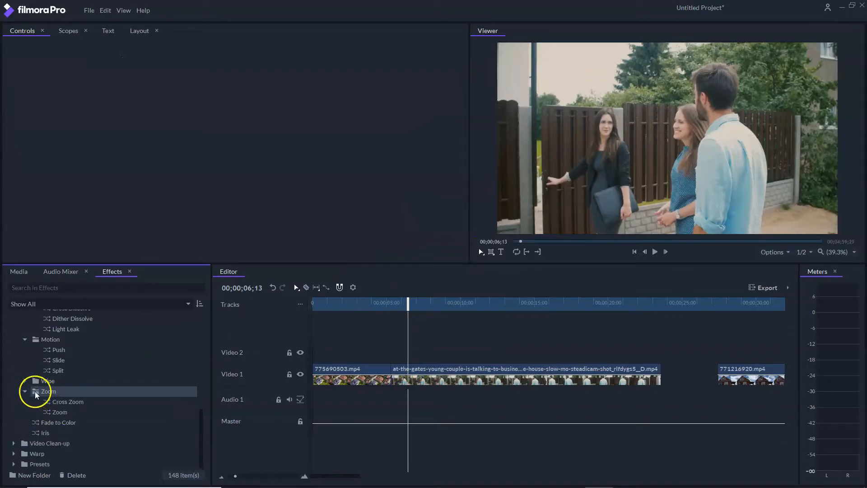
scroll(56, 353, "up", 3)
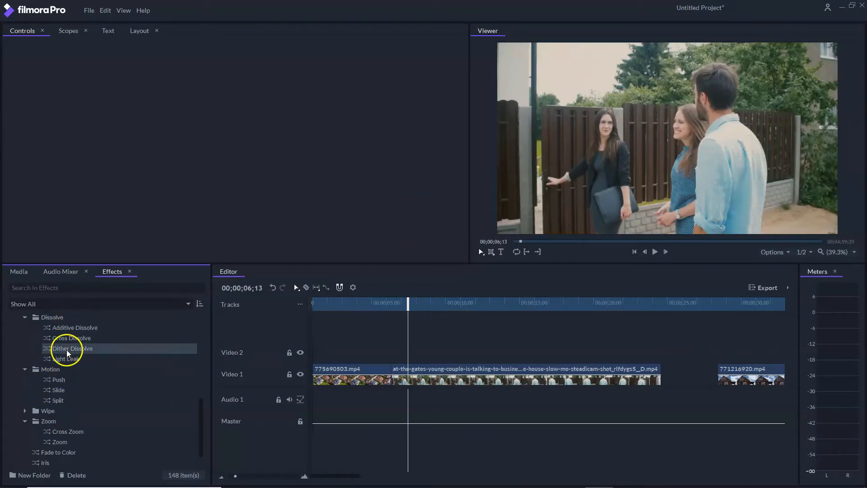
scroll(68, 373, "down", 3)
left_click(77, 404)
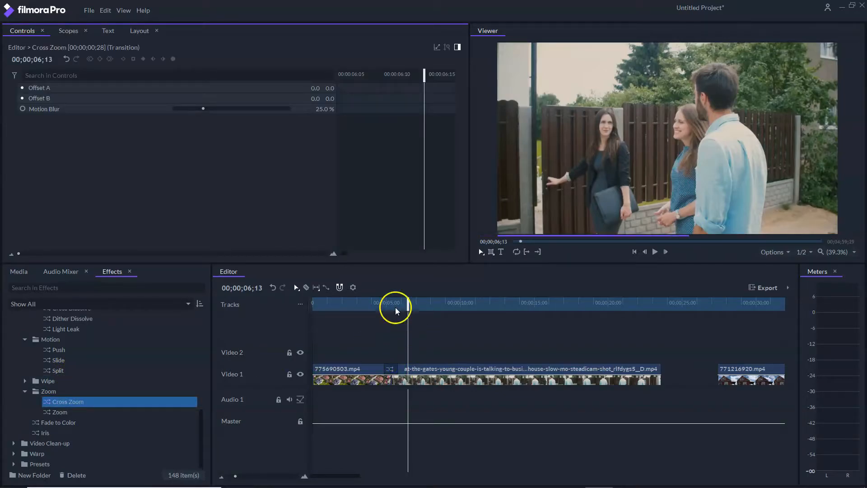
Play back the Cross Zoom transition from the end of the first clip
left_click_drag(398, 309, 373, 309)
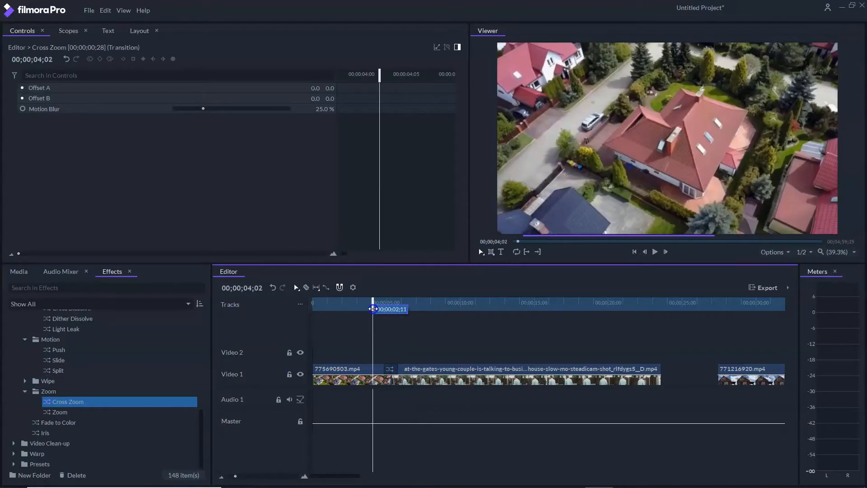
left_click(654, 251)
left_click(654, 251)
left_click(359, 342)
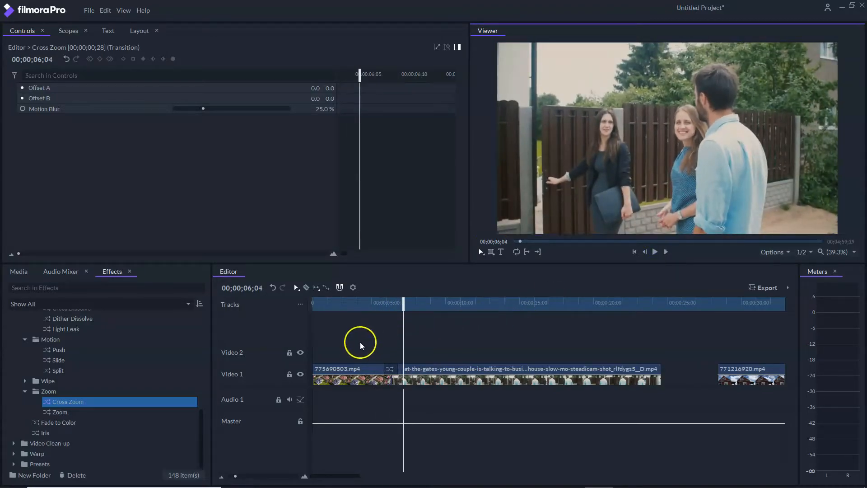
Enable keyframing for the Cross Zoom transition's Motion Blur and set it to 61%
left_click(391, 366)
left_click(28, 109)
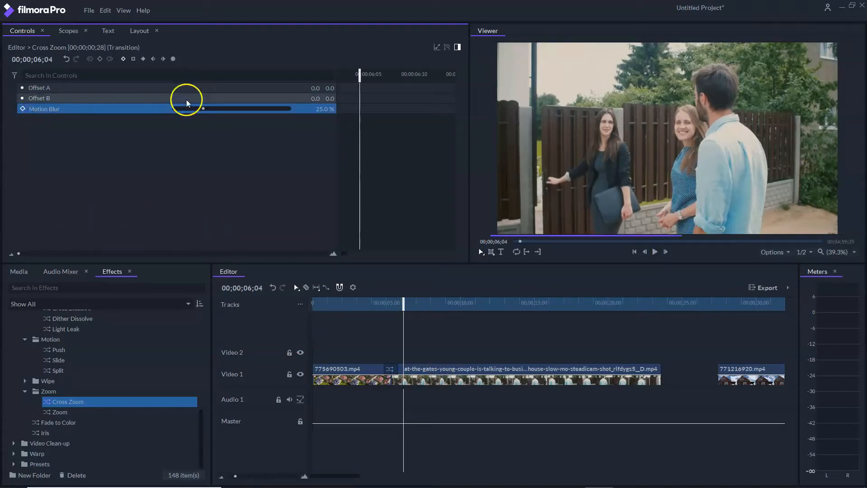
left_click_drag(207, 109, 244, 112)
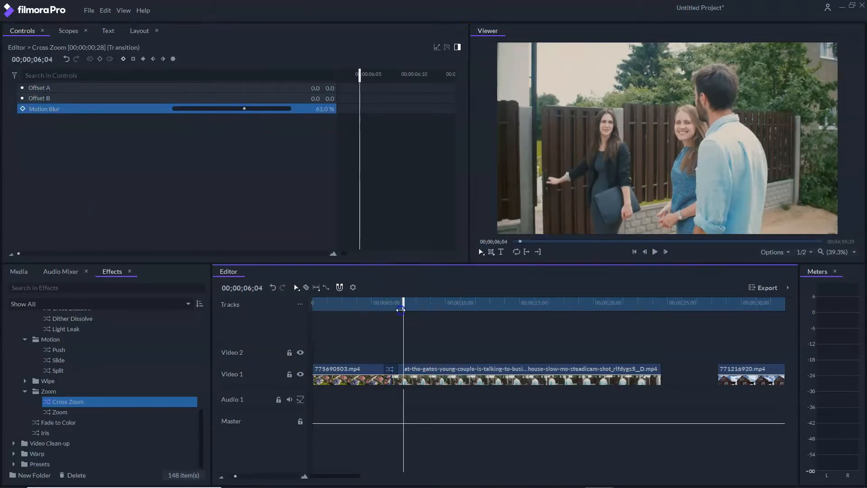
Scrub to the middle of the blurred Cross Zoom transition, then play it back from just before its start
left_click_drag(404, 304, 386, 311)
left_click(344, 191)
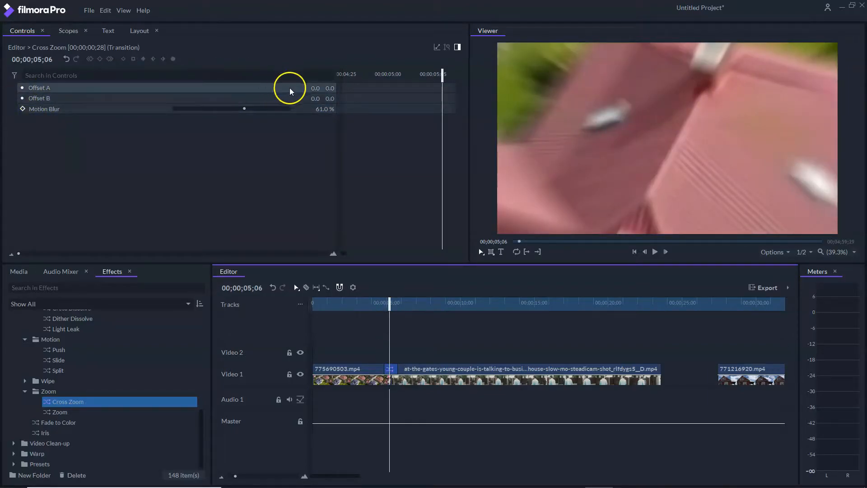
left_click_drag(389, 304, 380, 303)
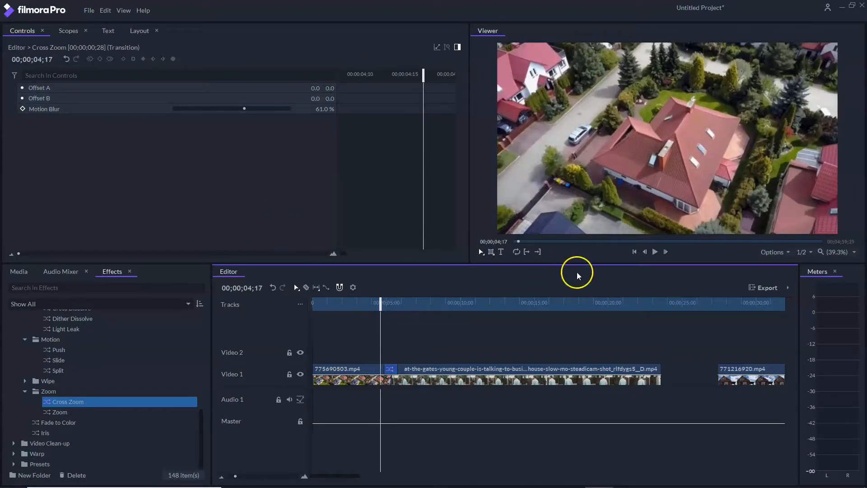
left_click(654, 251)
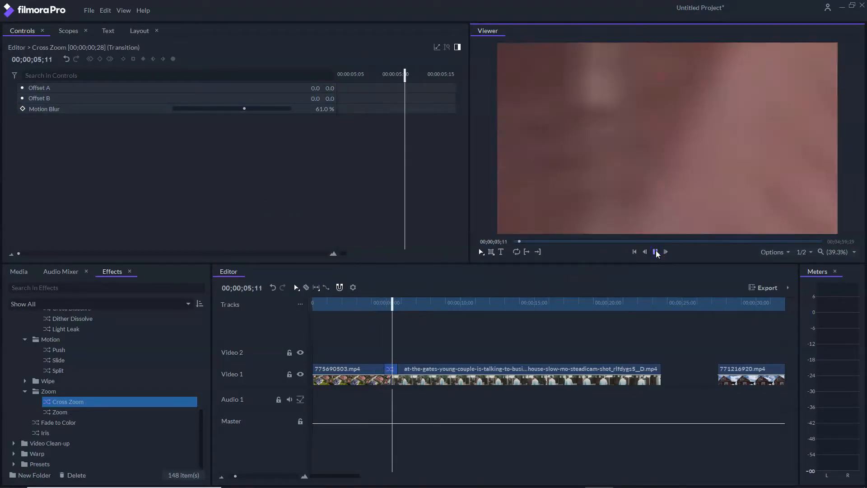
left_click(656, 251)
Replace the Cross Zoom transition between the first two clips with a Zoom transition
left_click(391, 364)
right_click(386, 370)
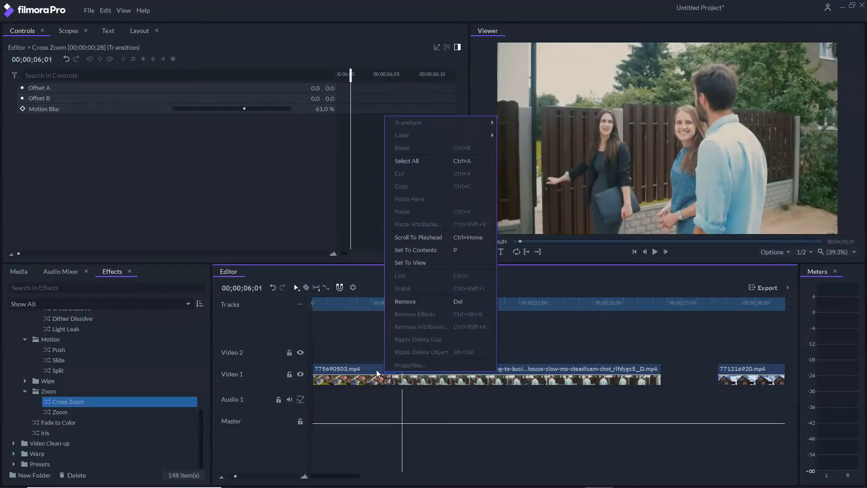
left_click(375, 369)
left_click(388, 368)
right_click(390, 371)
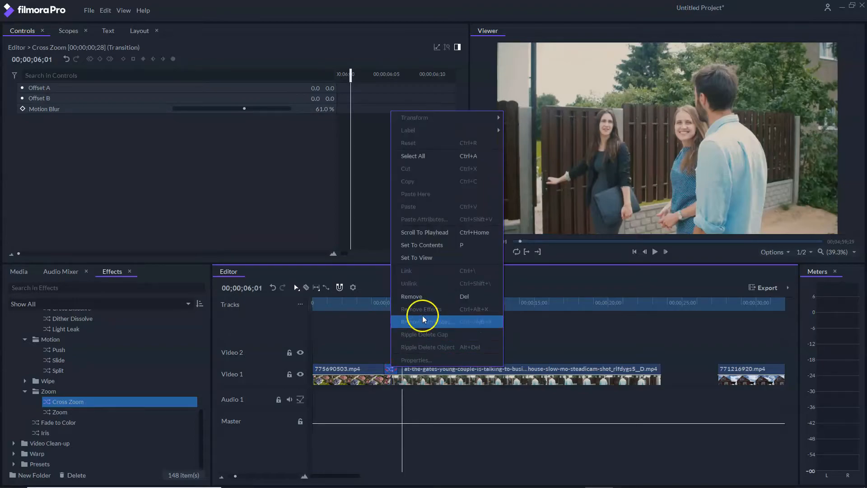
left_click(429, 298)
left_click_drag(63, 412, 389, 369)
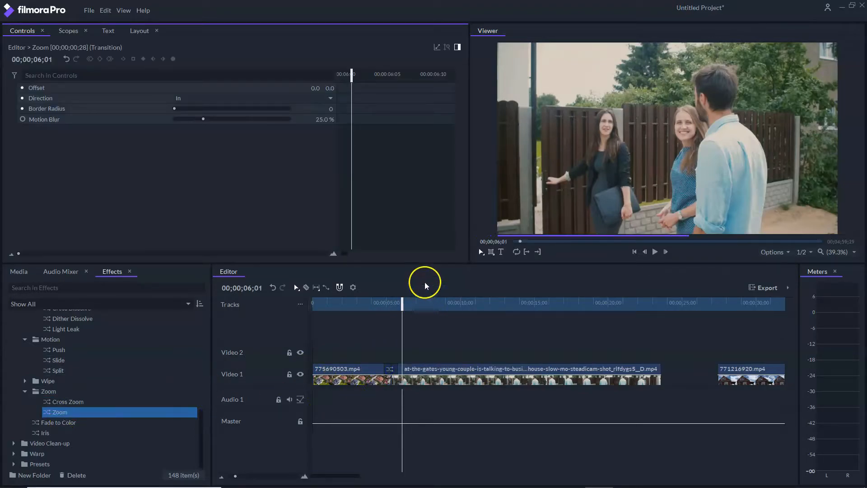
Play back the Zoom transition with its default settings
left_click_drag(402, 302, 372, 302)
left_click(655, 251)
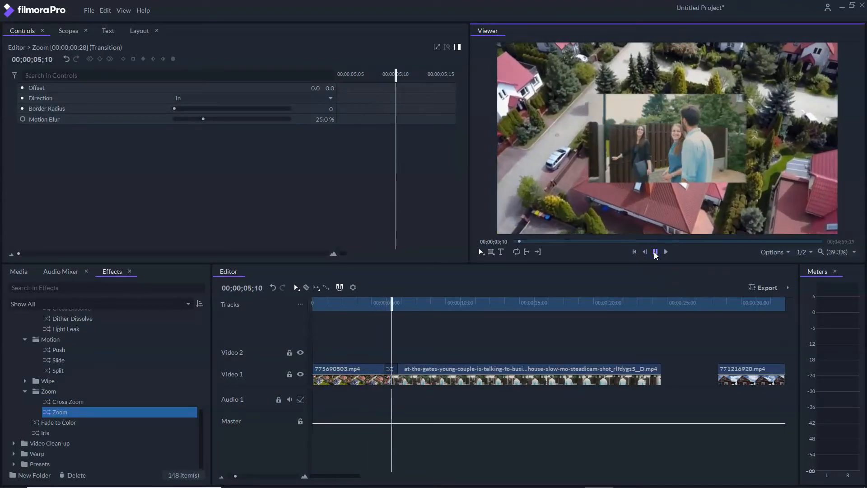
left_click(654, 252)
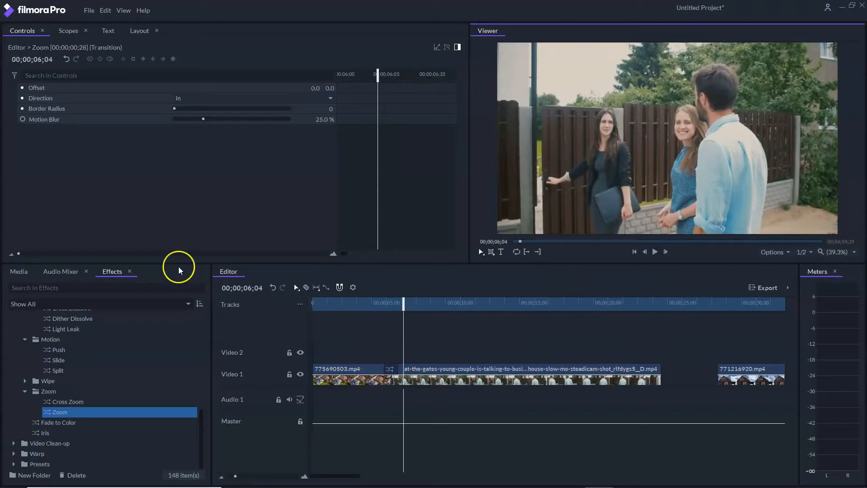
Set the Zoom transition's Direction to Out and its Border Radius to 19
left_click(244, 99)
left_click(255, 118)
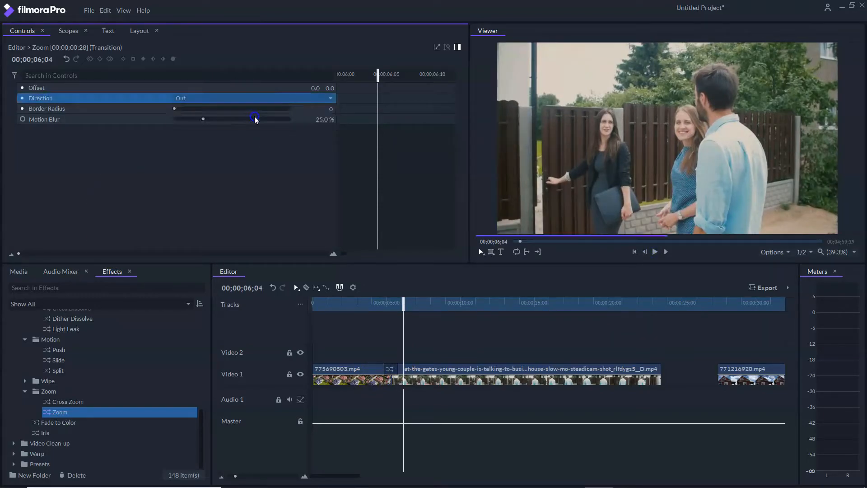
left_click_drag(404, 305, 386, 310)
left_click_drag(220, 118, 262, 114)
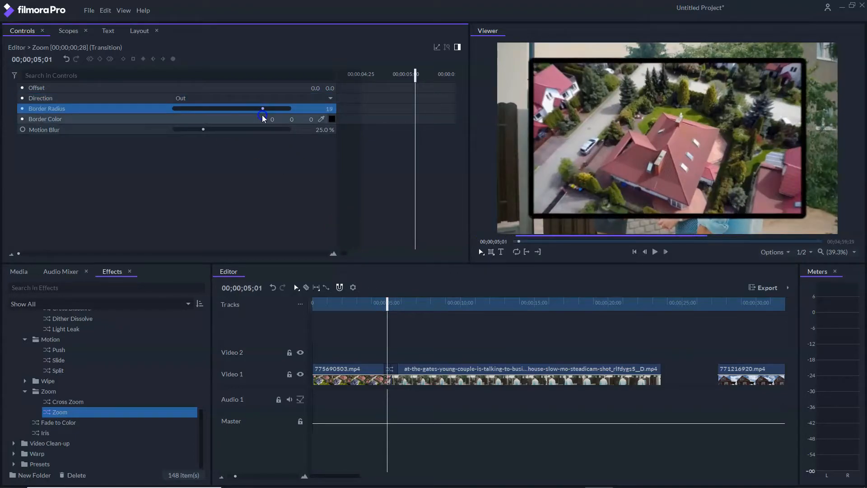
Set the Zoom transition's Motion Blur to 74%, play it back, and return the playhead to its middle
left_click(66, 129)
left_click_drag(259, 131, 260, 131)
left_click_drag(391, 303, 388, 305)
left_click(654, 252)
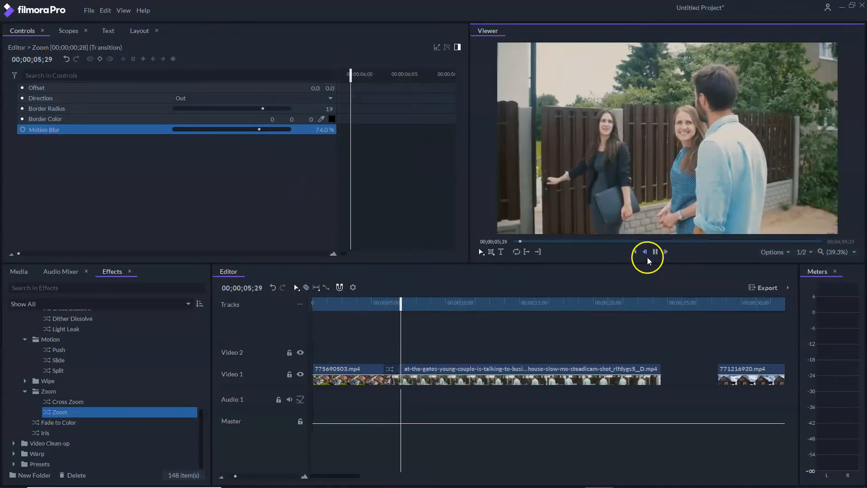
key("space")
left_click_drag(407, 305, 389, 305)
Replace the Zoom transition between the first two clips with a Fade to Color transition
left_click(389, 369)
right_click(389, 368)
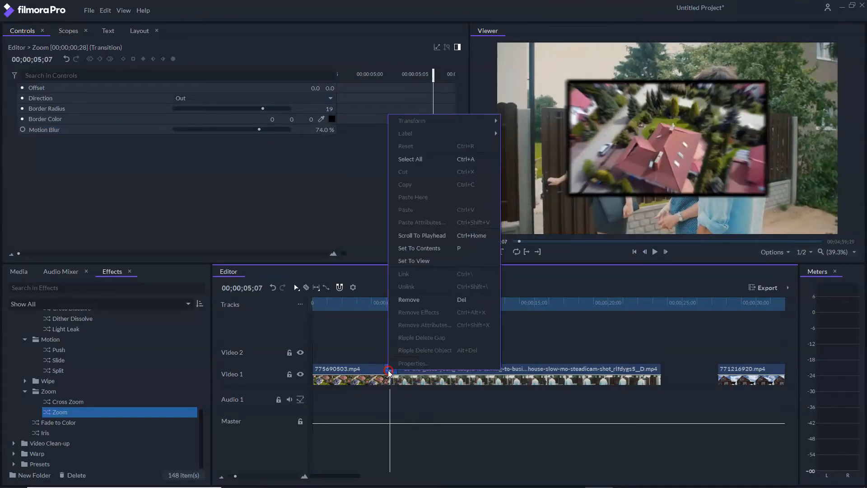
left_click(415, 301)
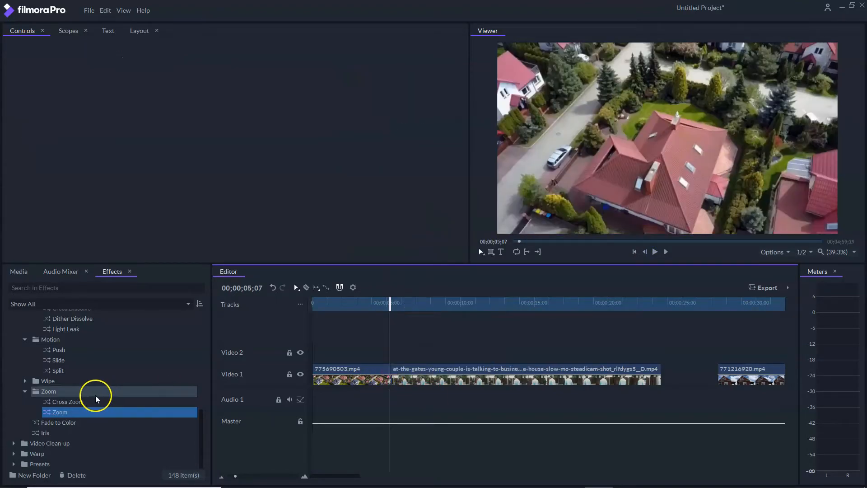
left_click_drag(66, 424, 315, 381)
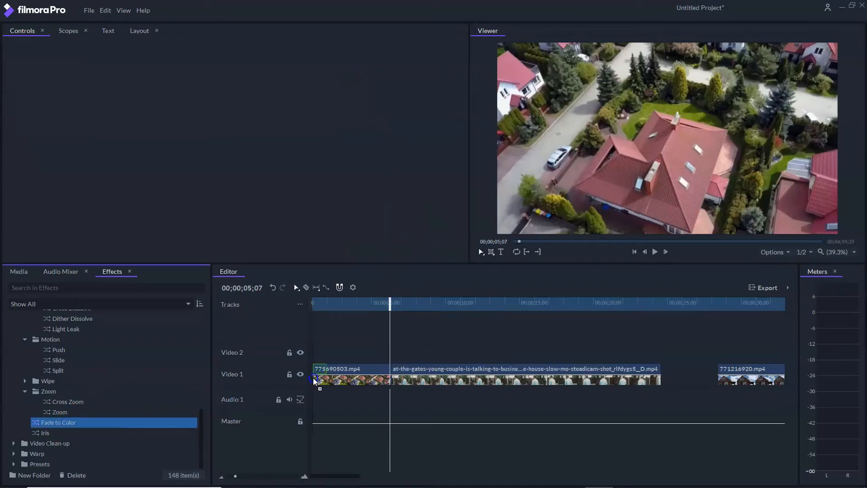
left_click_drag(385, 373, 384, 373)
Scrub through the Fade to Color transition and set its color to light orange #ffaa7f
mouse_move(392, 302)
left_mouse_down()
mouse_move(371, 303)
mouse_move(416, 303)
mouse_move(377, 301)
left_mouse_up()
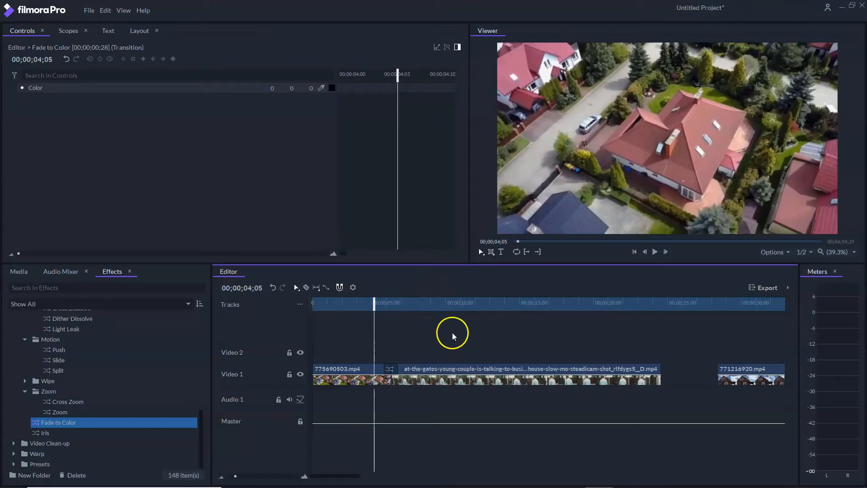
left_click_drag(375, 306, 390, 303)
left_click(332, 87)
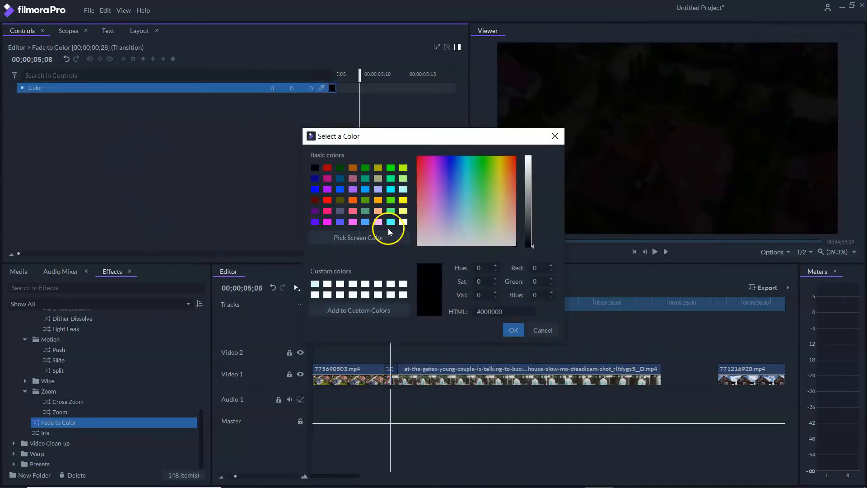
left_click(379, 211)
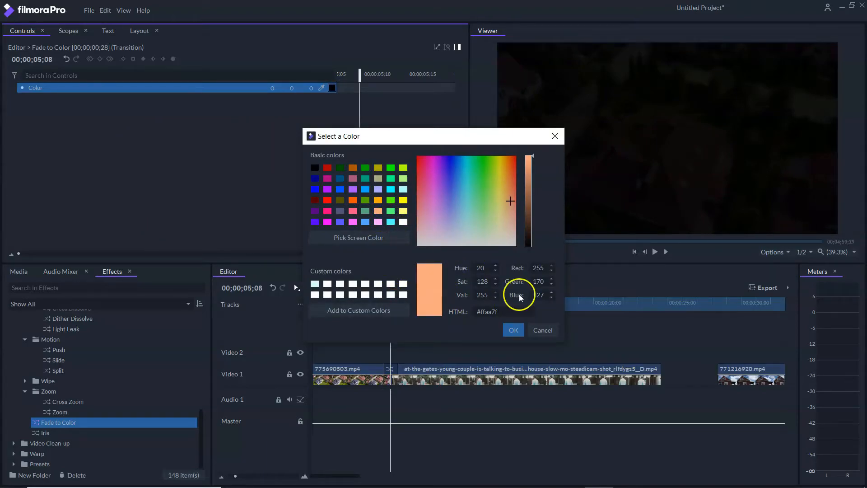
left_click(513, 330)
Play back the recolored Fade to Color transition from just before it
left_click(377, 302)
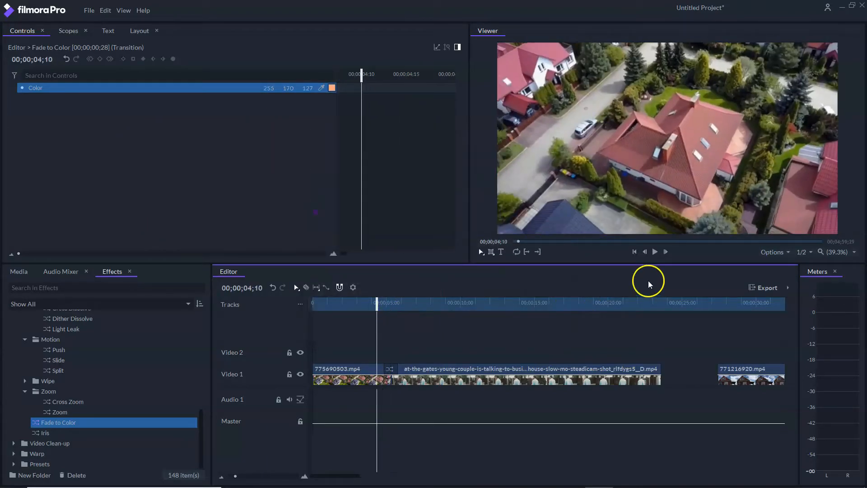
left_click(653, 253)
left_click(654, 253)
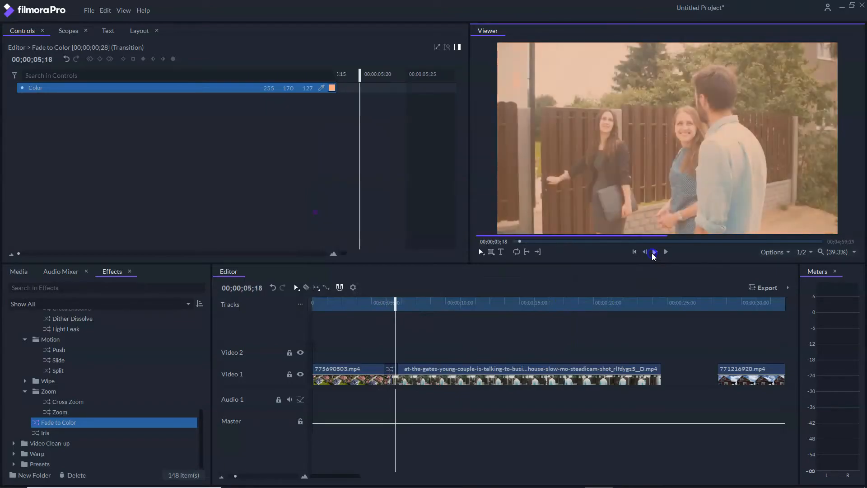
Move the playhead to just before the Fade to Color transition and set its color to black #000000
left_click_drag(387, 300, 378, 302)
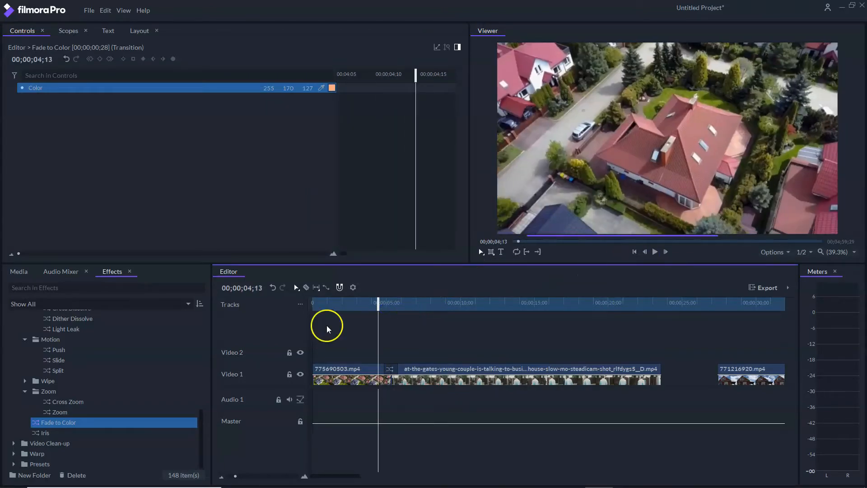
left_click(336, 85)
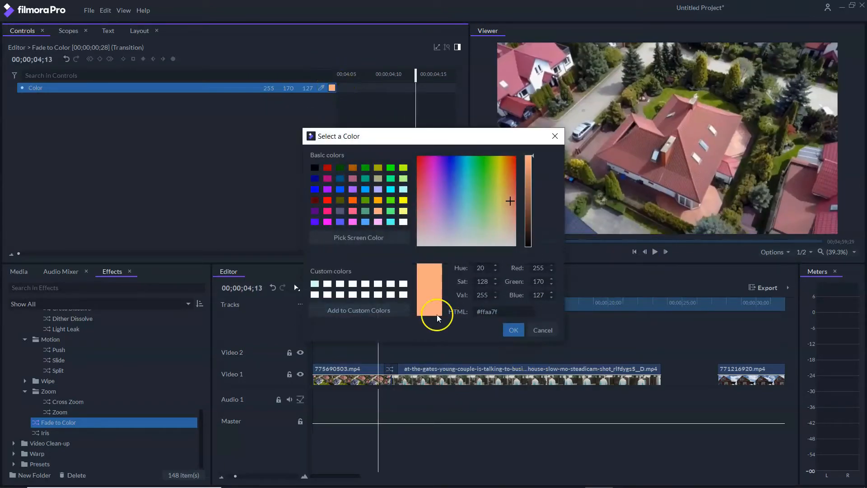
left_click(315, 168)
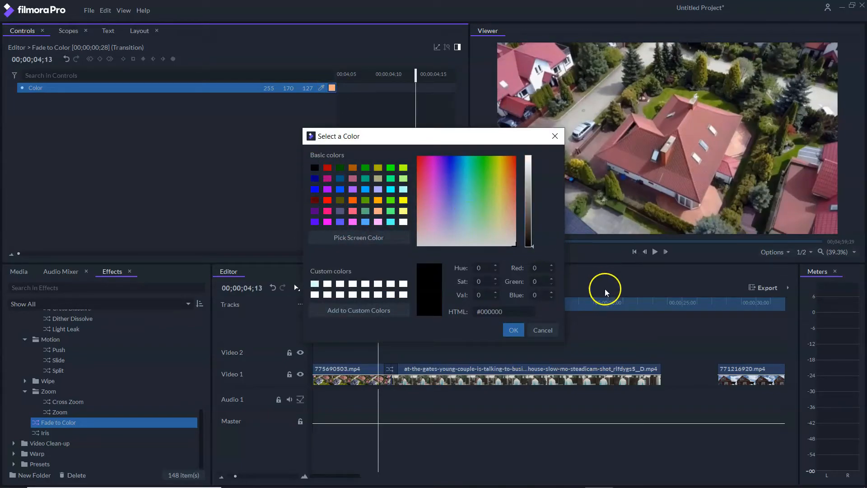
left_click(512, 330)
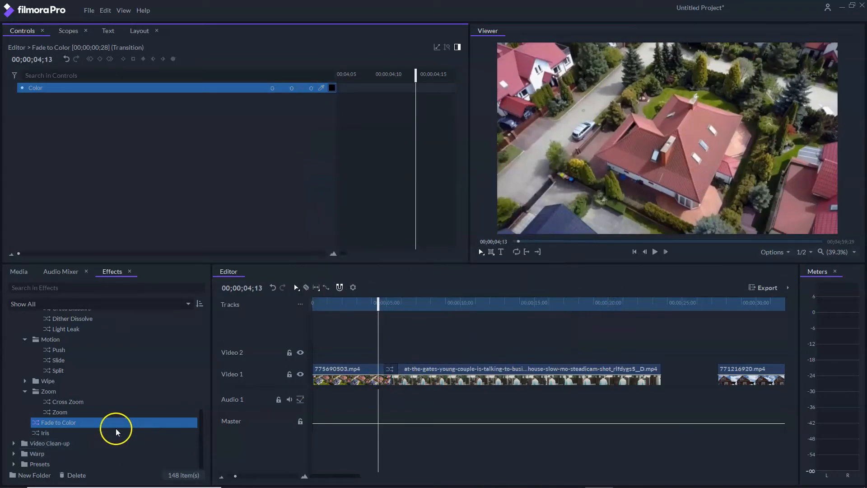
Replace the Fade to Color transition between the first two clips with an Iris transition
left_click(391, 368)
right_click(394, 368)
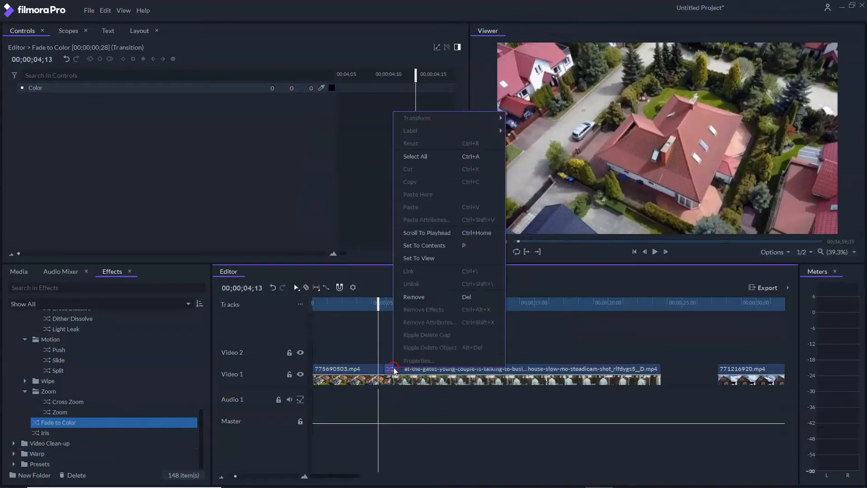
left_click(411, 299)
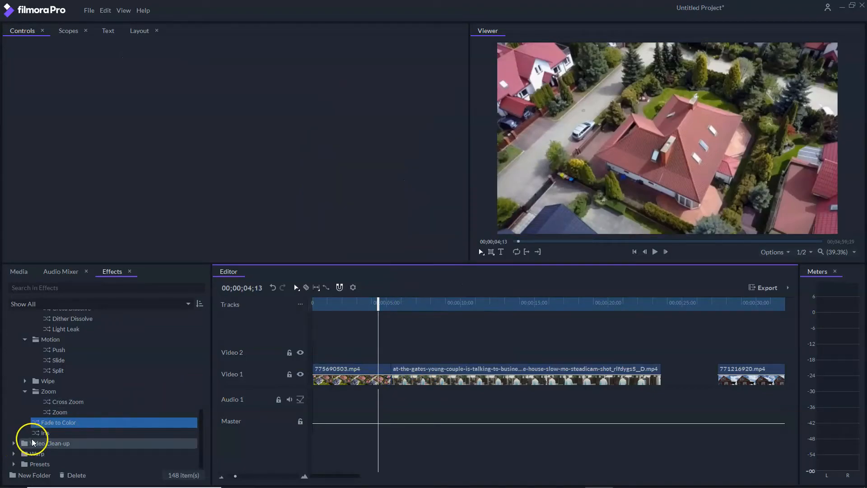
left_click(38, 433)
left_click_drag(38, 436, 389, 369)
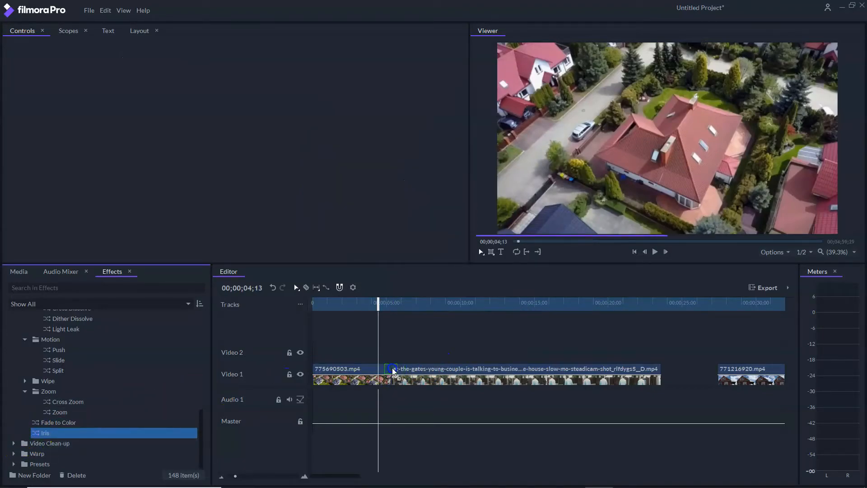
Play back the Iris transition and return the playhead to just before it
left_click(655, 252)
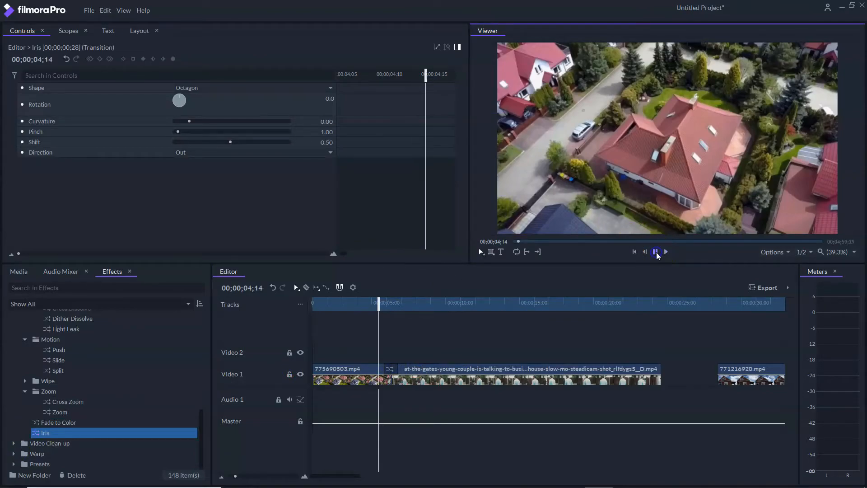
left_click(655, 251)
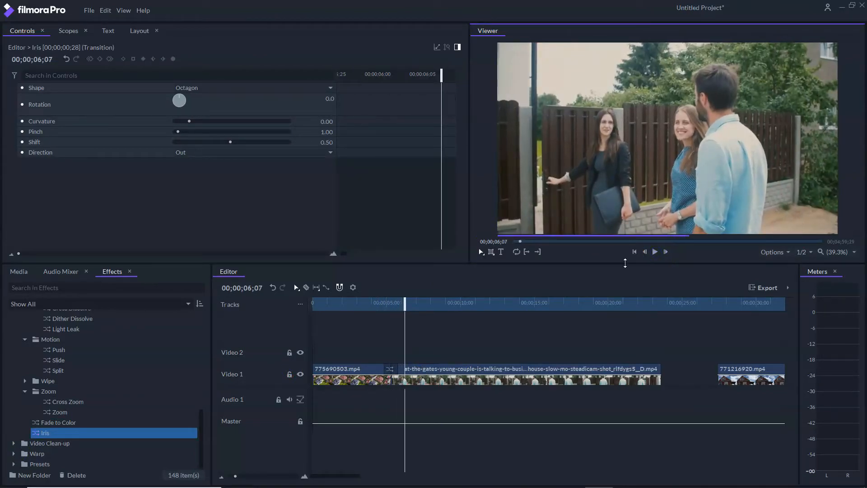
left_click_drag(404, 306, 373, 305)
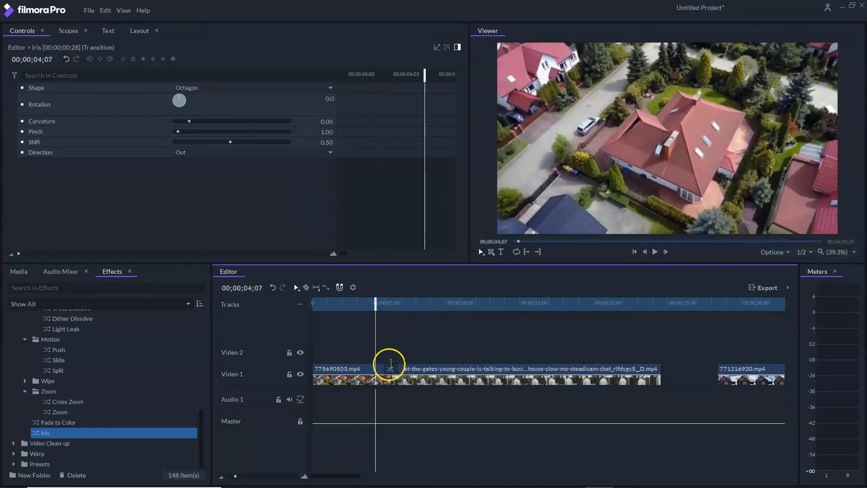
Replace the Iris transition between the first two clips with a fresh Linear Wipe transition
right_click(388, 364)
left_click(403, 283)
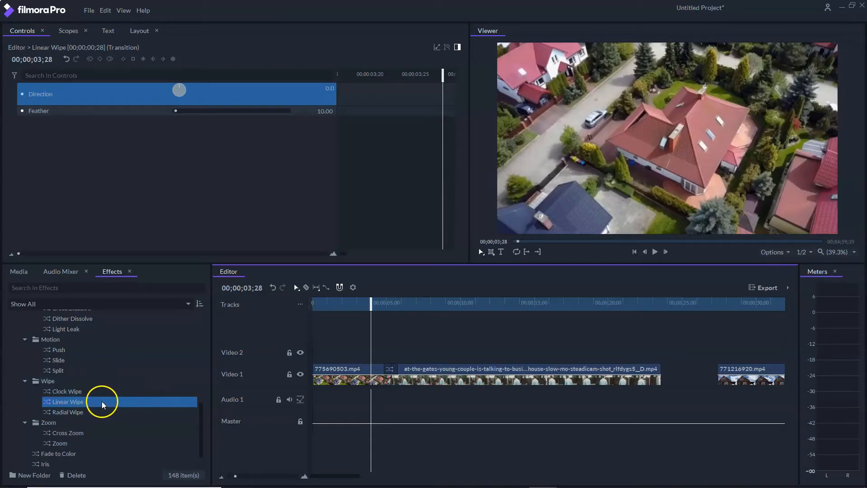
left_click_drag(82, 402, 388, 368)
key("Delete")
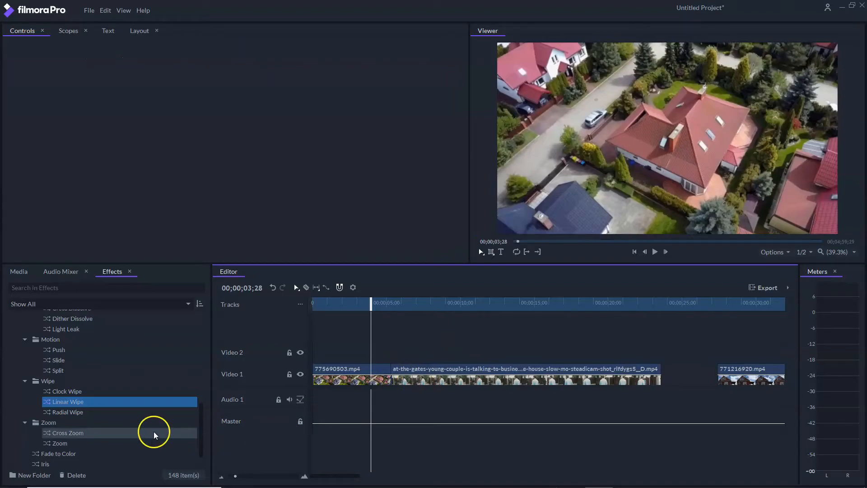
left_click_drag(82, 402, 388, 368)
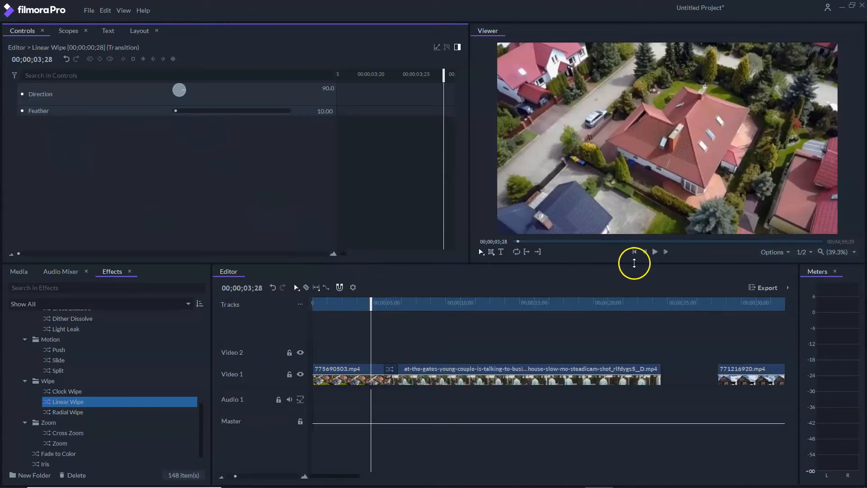
Play back the Linear Wipe transition, then set its Direction to 132 with the playhead at its middle
left_click(654, 253)
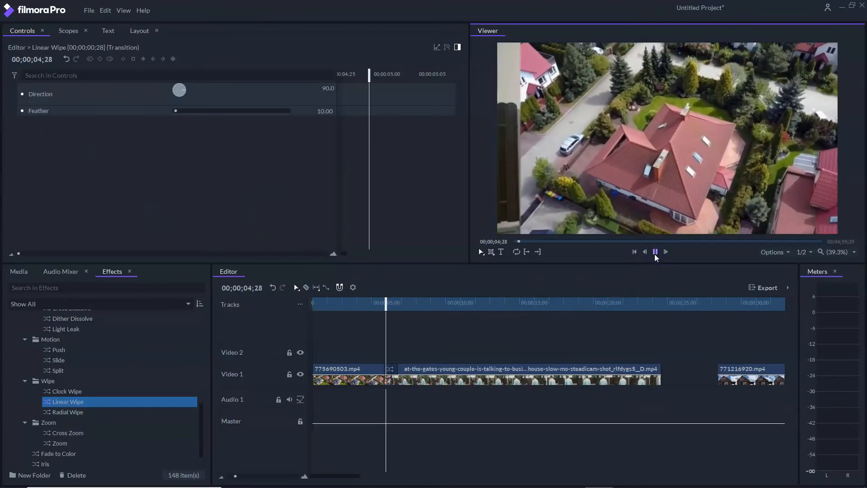
left_click(654, 252)
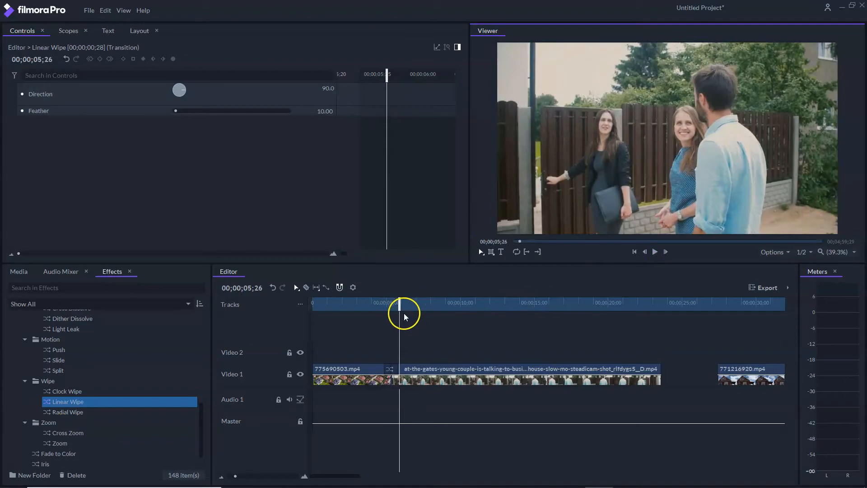
mouse_move(399, 304)
left_mouse_down()
mouse_move(375, 306)
mouse_move(391, 312)
left_mouse_up()
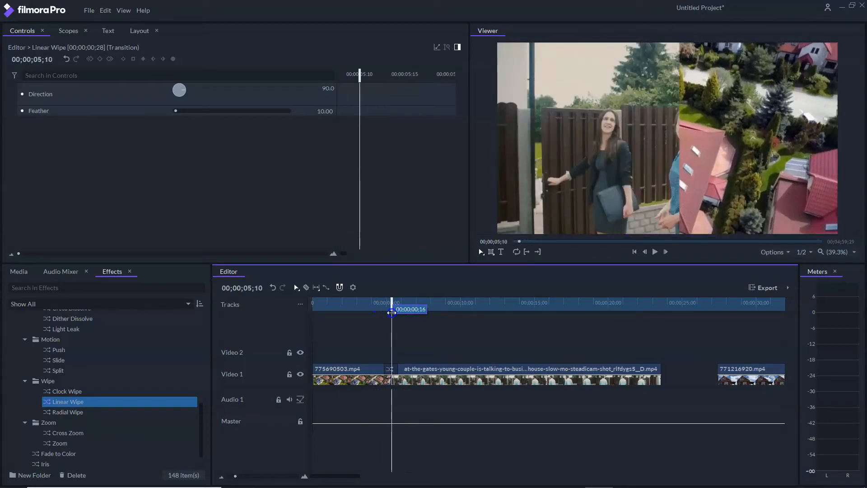
mouse_move(185, 91)
left_mouse_down()
mouse_move(186, 80)
mouse_move(193, 103)
left_mouse_up()
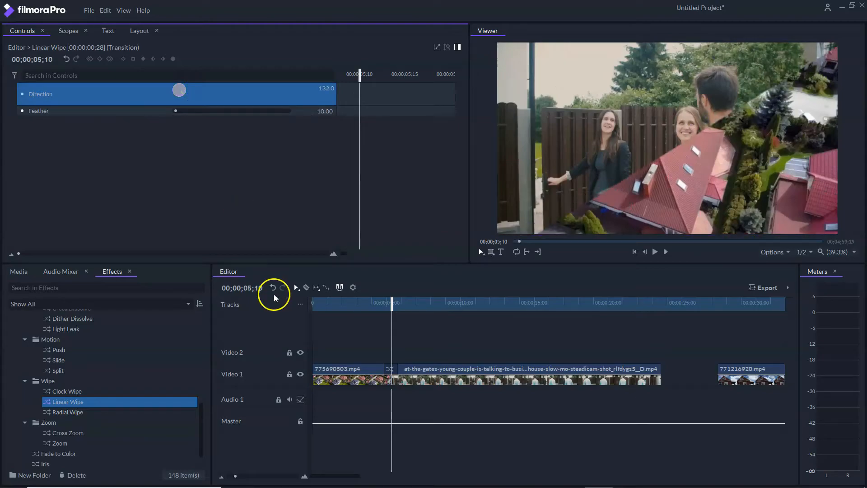
Play back the redirected Linear Wipe from just before it, then set its Feather to 240.52
left_click_drag(391, 302, 379, 301)
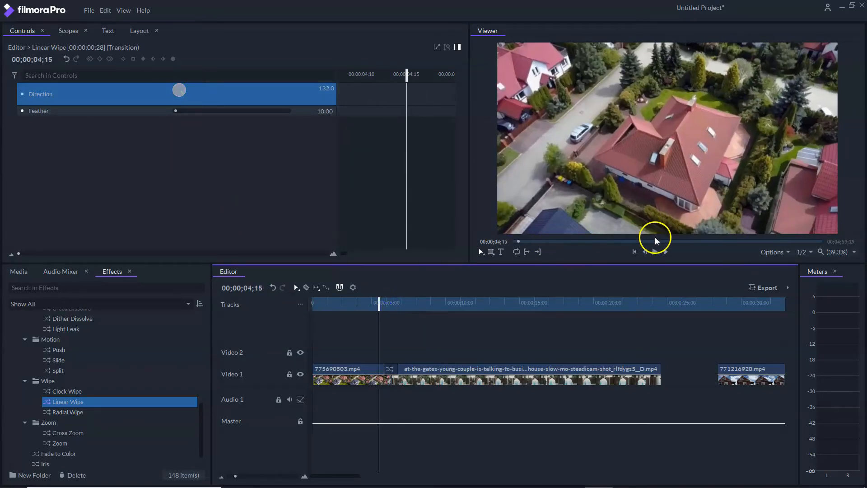
left_click(653, 251)
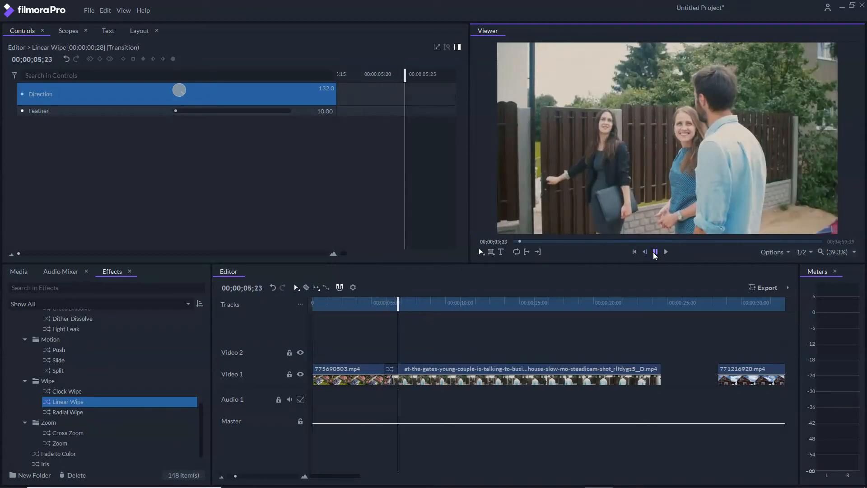
left_click(458, 304)
left_click_drag(401, 304, 389, 303)
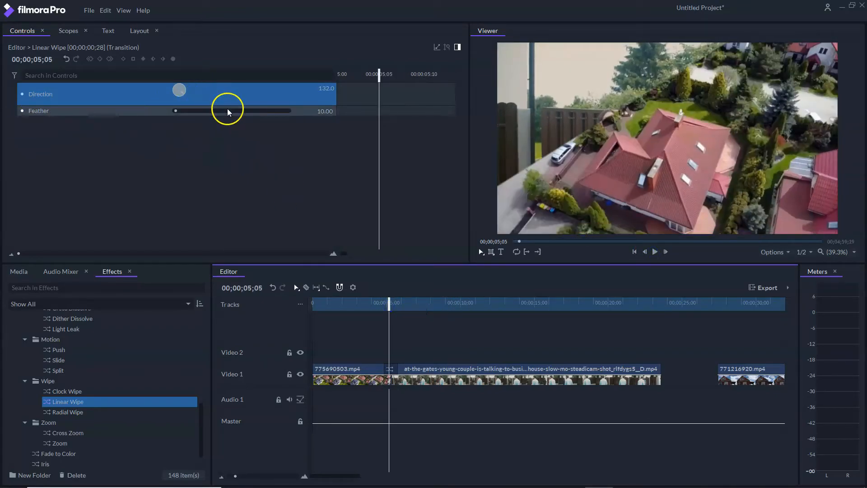
left_click_drag(179, 110, 230, 113)
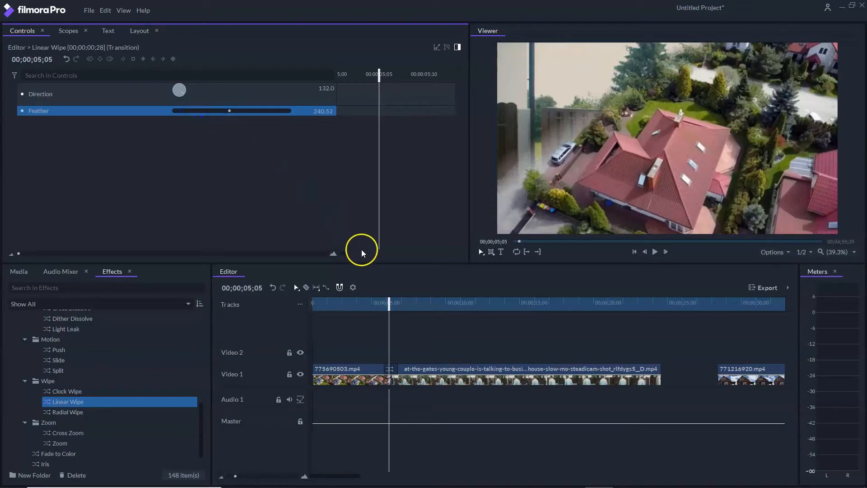
Play back the feathered Linear Wipe transition twice from before it
left_click_drag(388, 307, 377, 306)
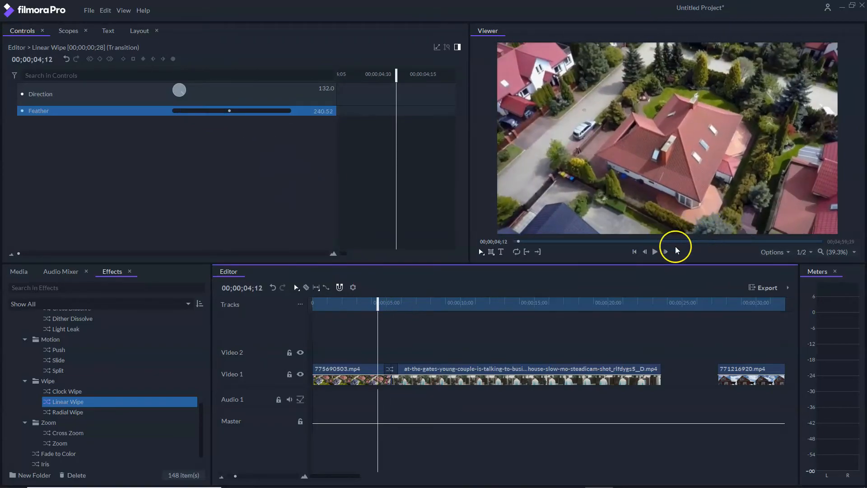
left_click(655, 251)
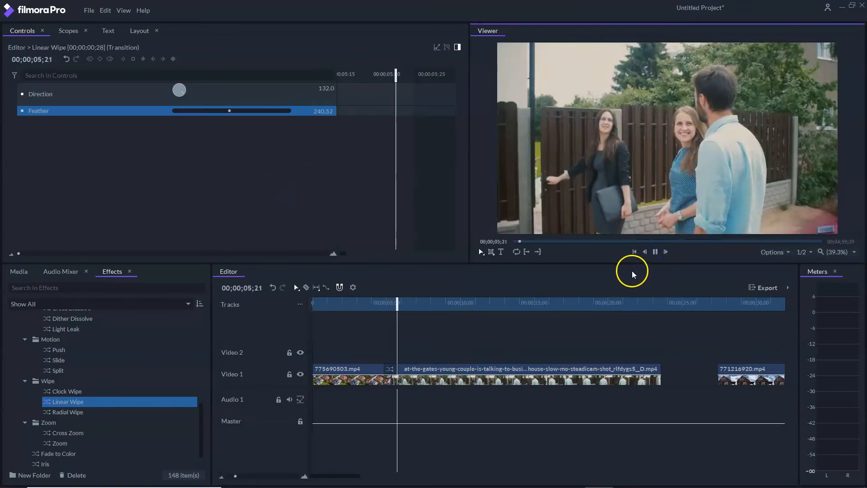
left_click(655, 251)
left_click_drag(412, 305, 341, 308)
left_click(655, 251)
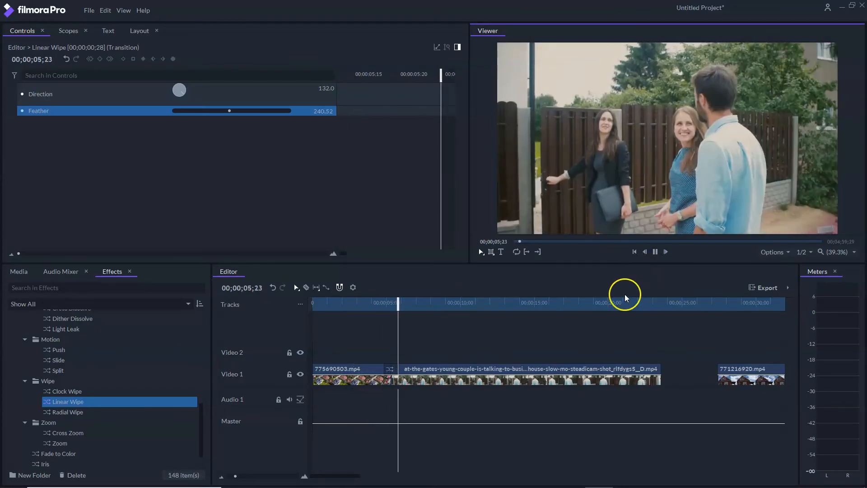
left_click(655, 252)
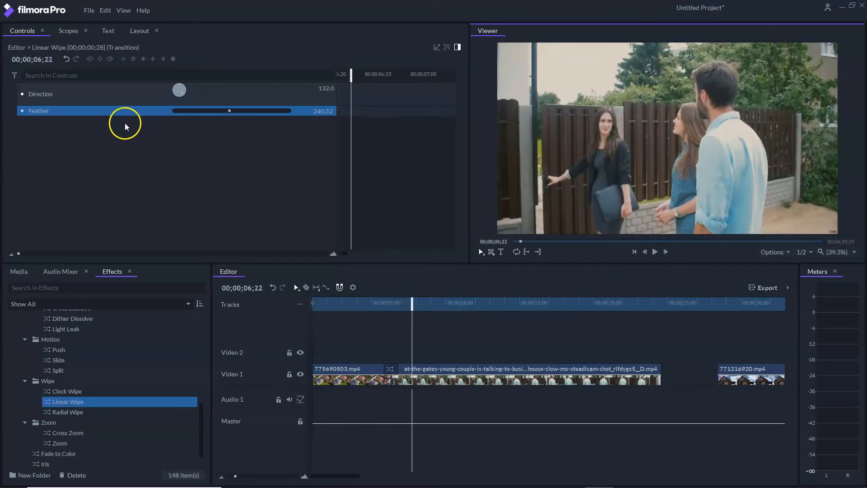
Add a Fade to Color transition at the start of the first clip
scroll(90, 384, "down", 1)
left_click_drag(58, 422, 321, 374)
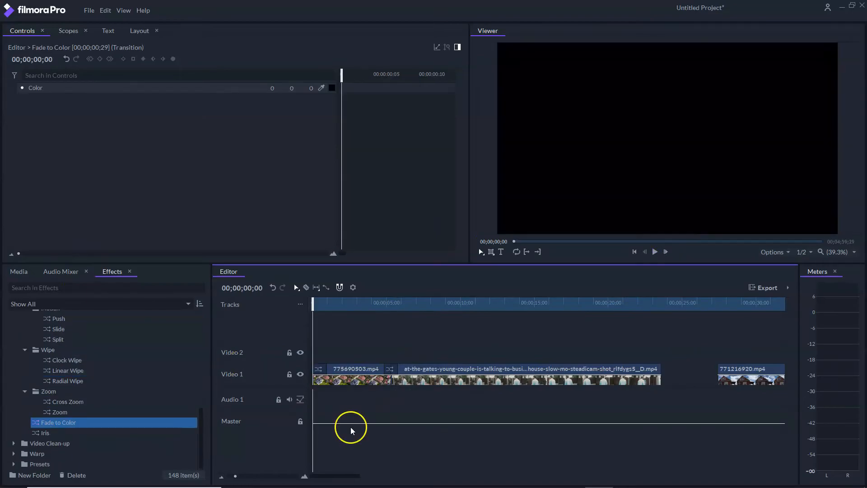
Delete the Fade to Color transition at the first clip's start and the Linear Wipe between the first two clips
left_click(318, 368)
key("Delete")
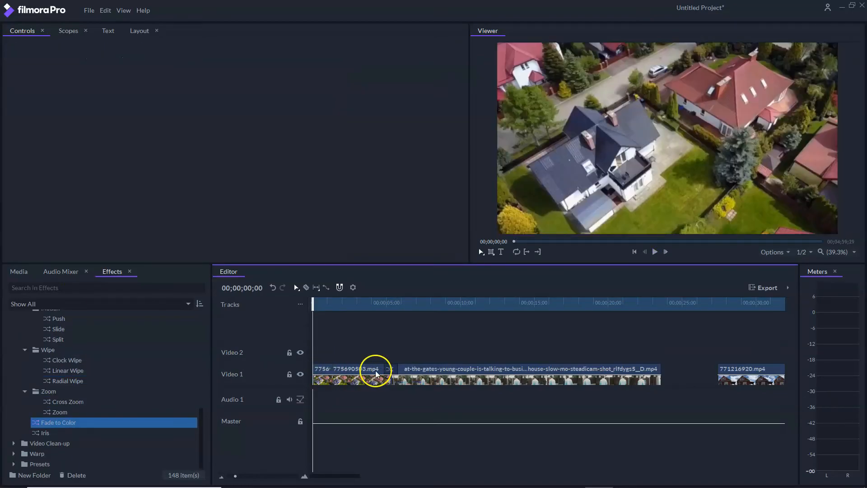
left_click(391, 368)
key("Delete")
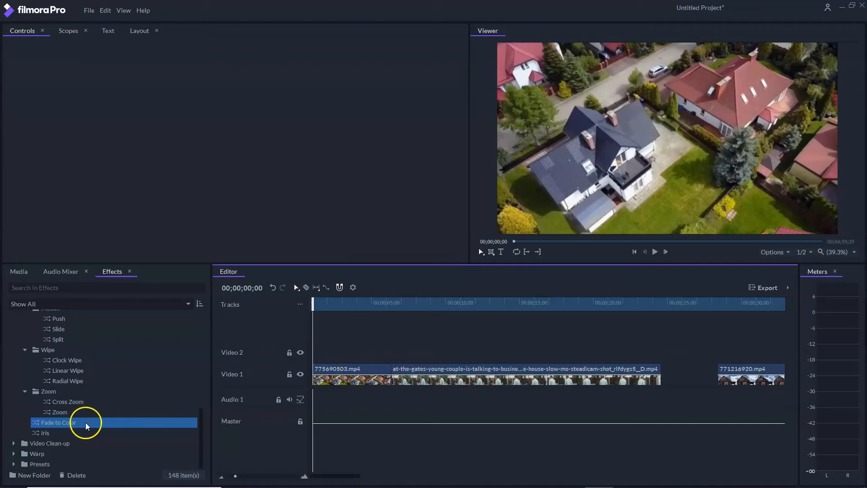
Review the available audio transitions and the dissolve, motion, wipe, zoom, fade and iris video transitions in the effects library
scroll(62, 364, "up", 3)
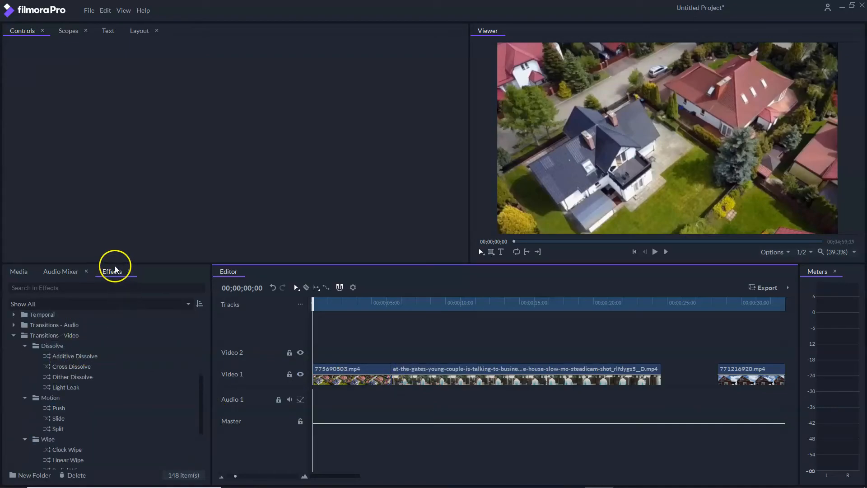
scroll(88, 318, "down", 1)
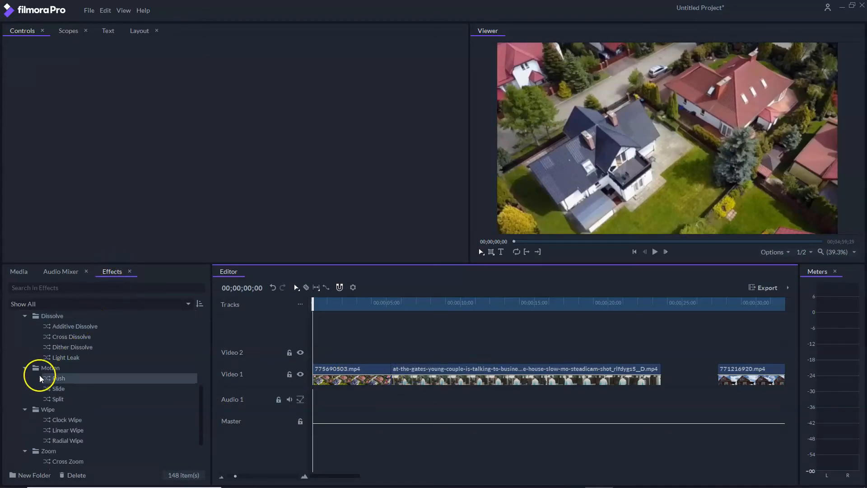
scroll(39, 375, "up", 1)
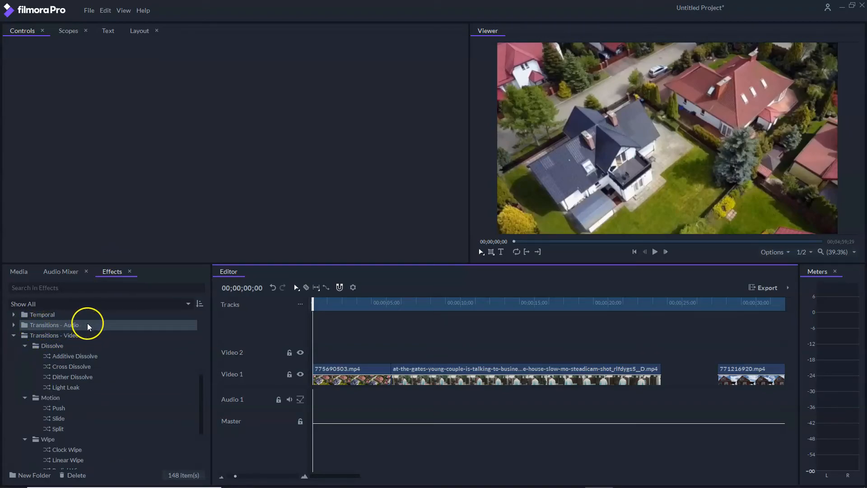
left_click(14, 325)
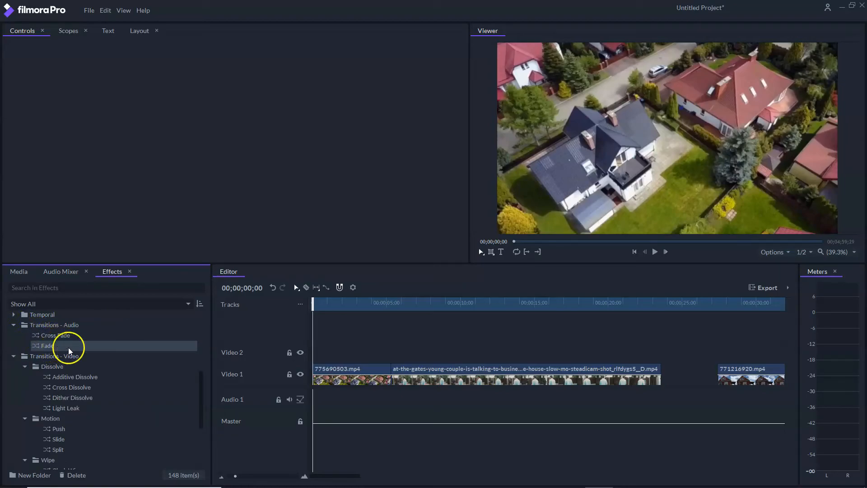
left_click(14, 325)
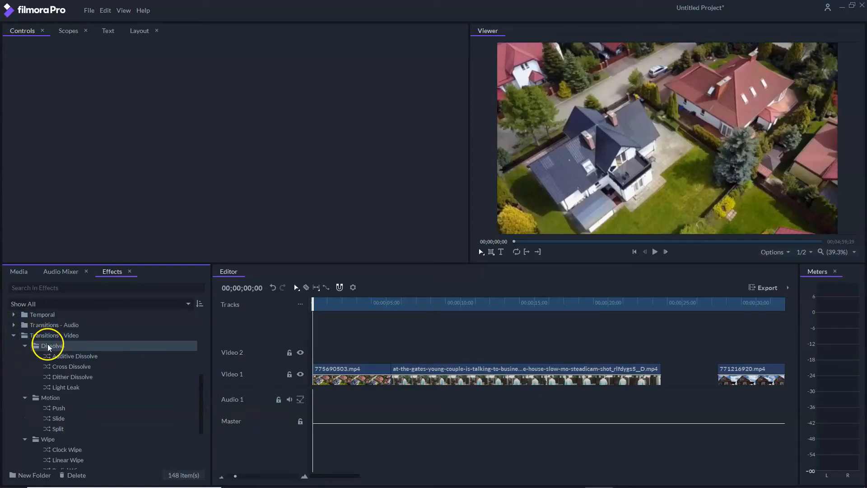
scroll(61, 386, "down", 2)
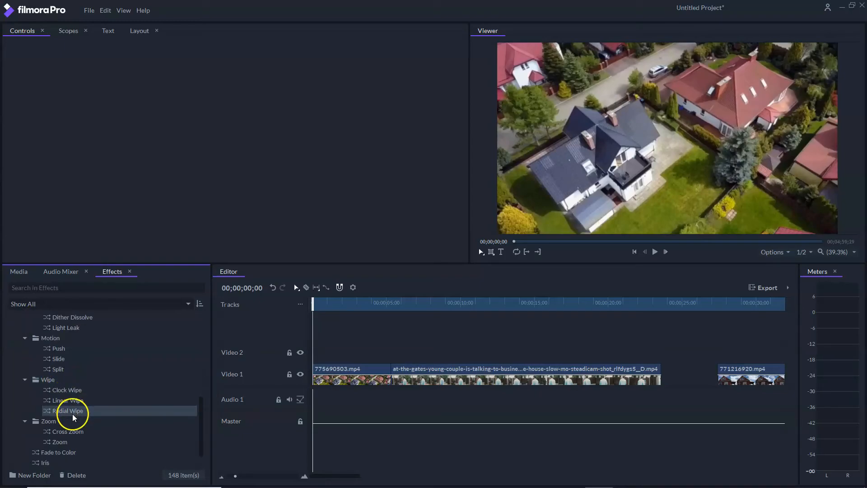
scroll(66, 437, "down", 1)
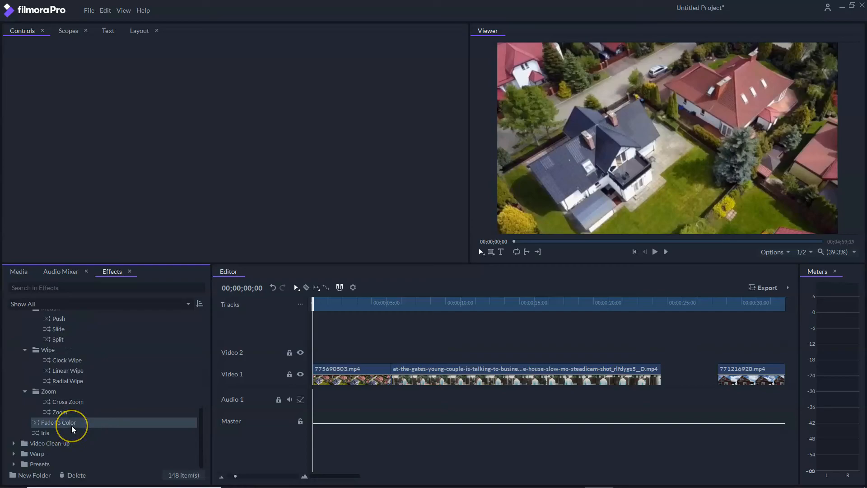
Add Fade to Color transitions at the first clip's start and between the first two clips, and play back the opening fade
left_click_drag(73, 423, 318, 374)
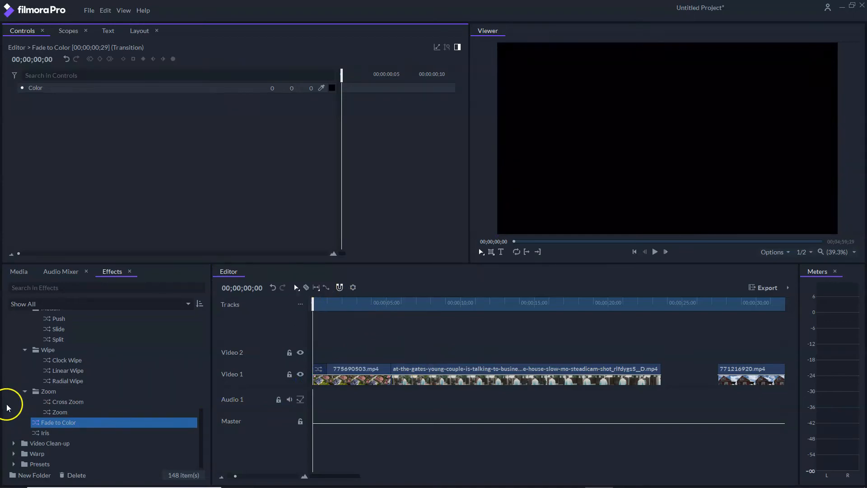
left_click_drag(45, 422, 393, 374)
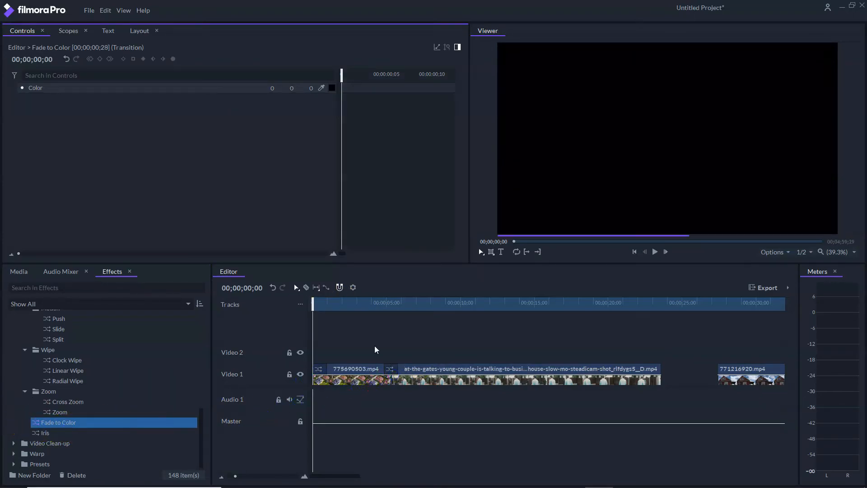
left_click(655, 251)
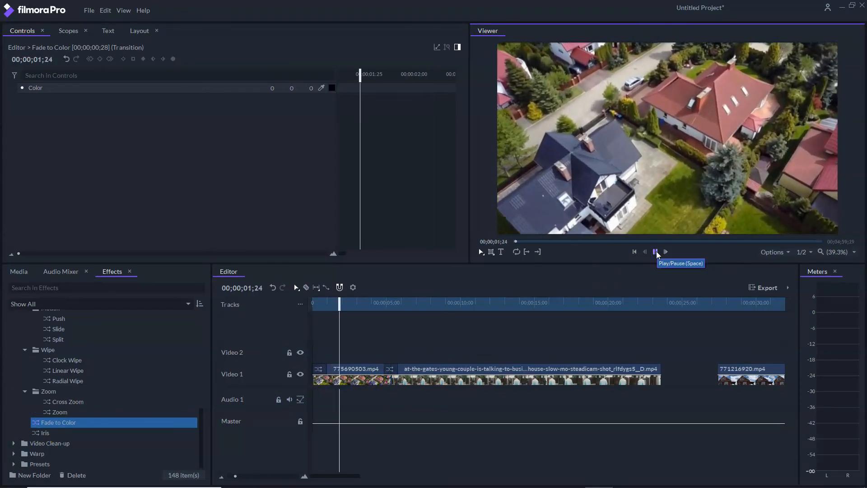
left_click(655, 251)
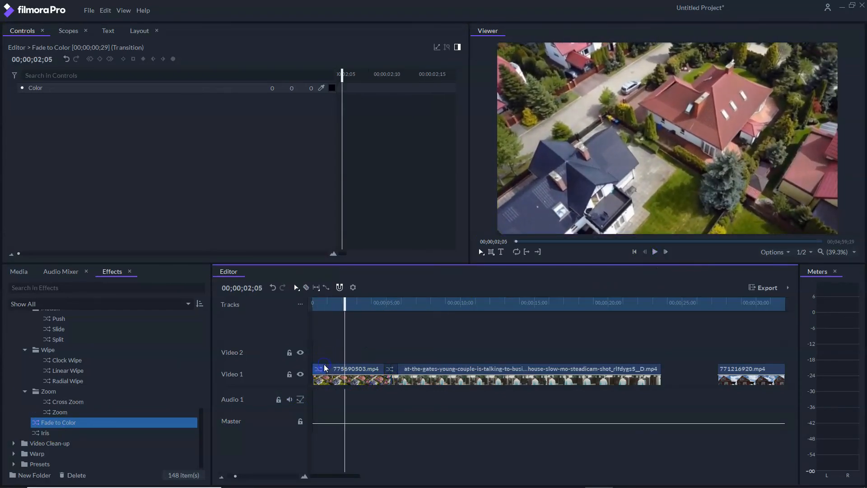
Delete the Fade to Color transition at the first clip's start and play the opening again from the beginning
key("Delete")
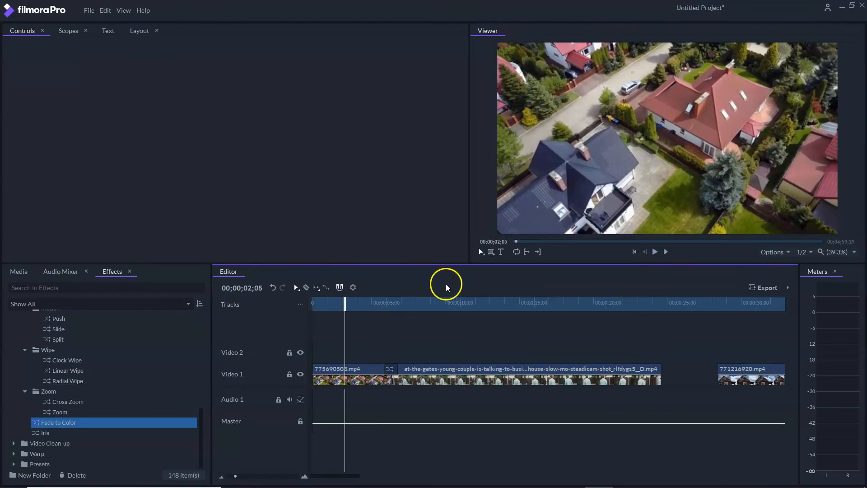
left_click_drag(345, 302, 312, 301)
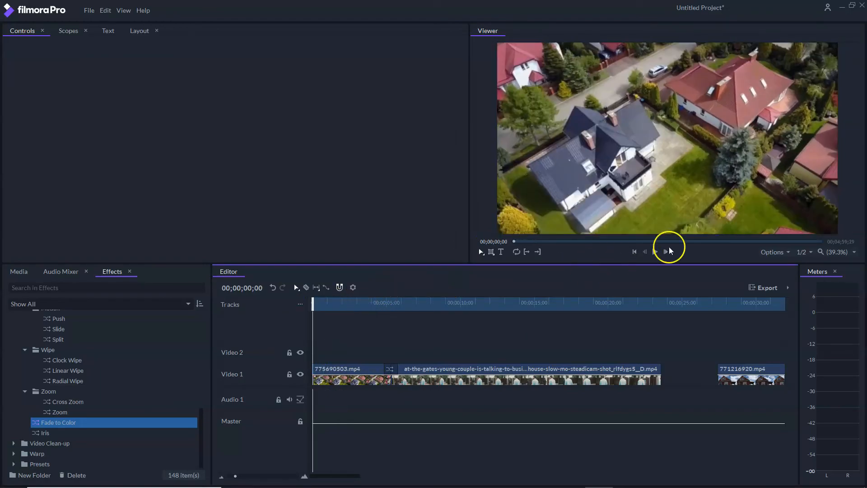
left_click(656, 252)
left_click(655, 252)
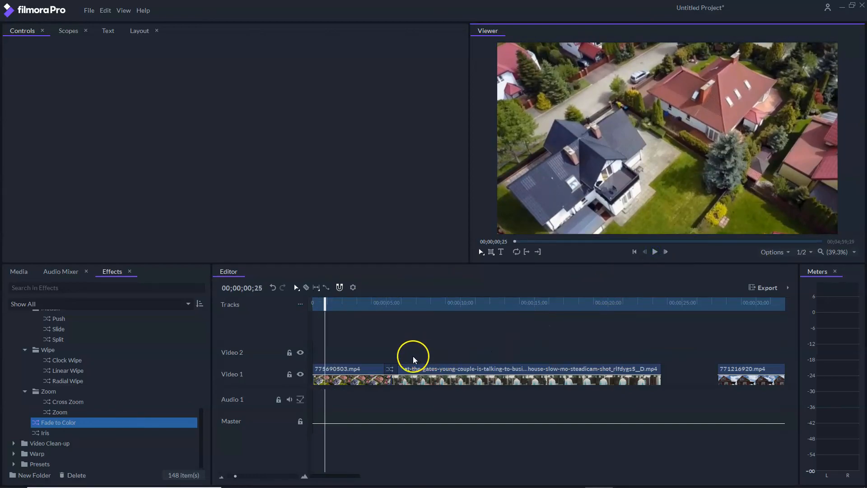
Open the settings of the Fade to Color transition between the first two clips
left_click(391, 367)
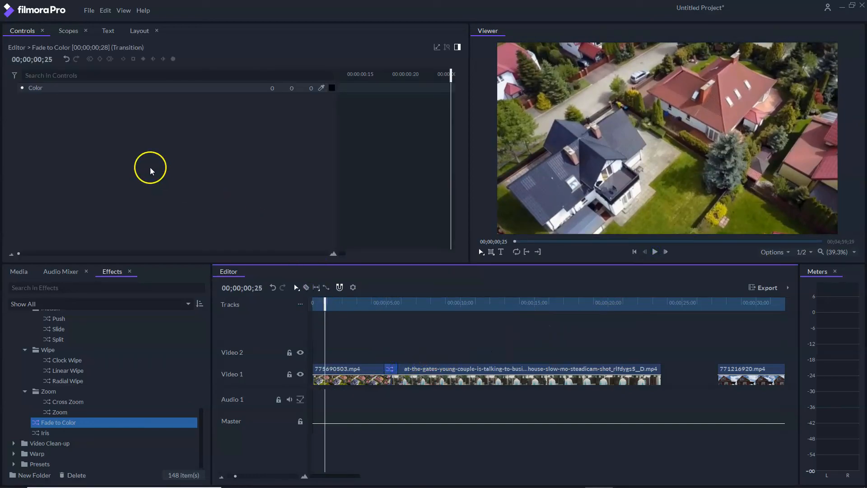